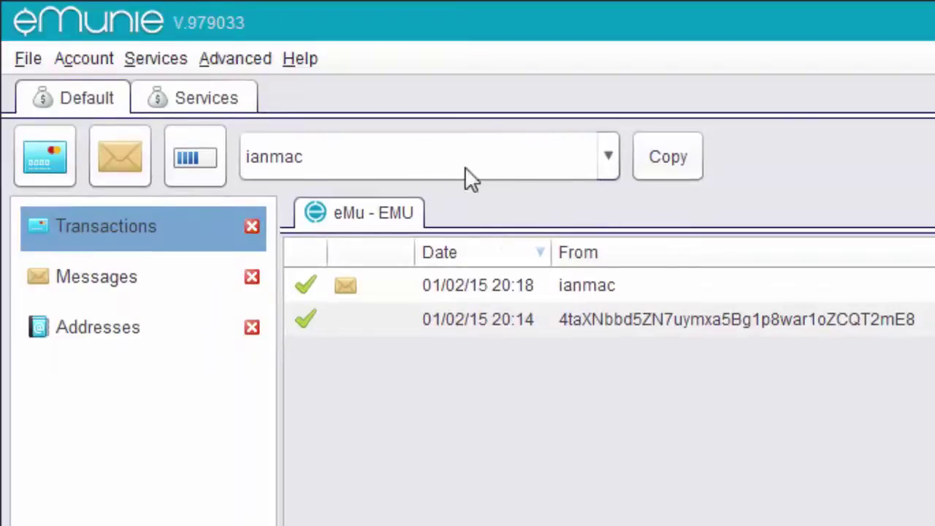
# Display the long addresses for the Default and Services accounts instead of their names.
pyautogui.click(609, 156)
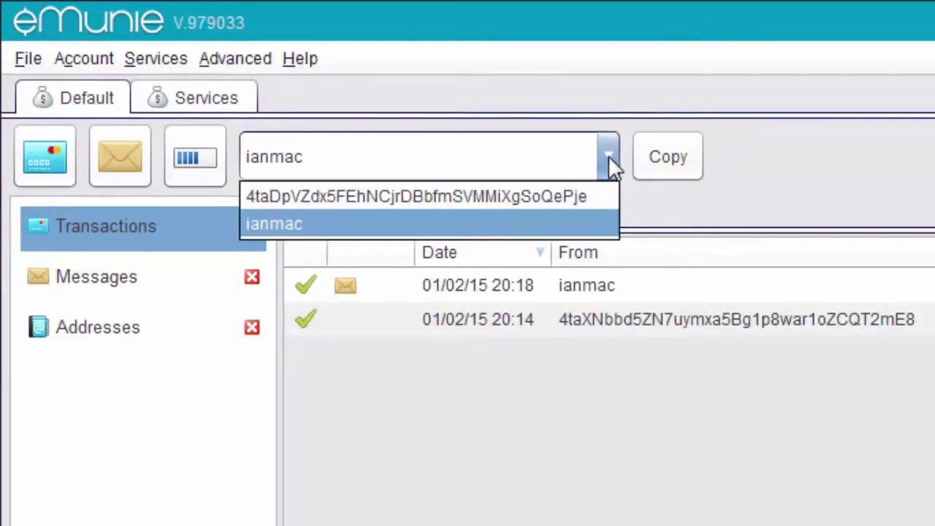
pyautogui.click(582, 199)
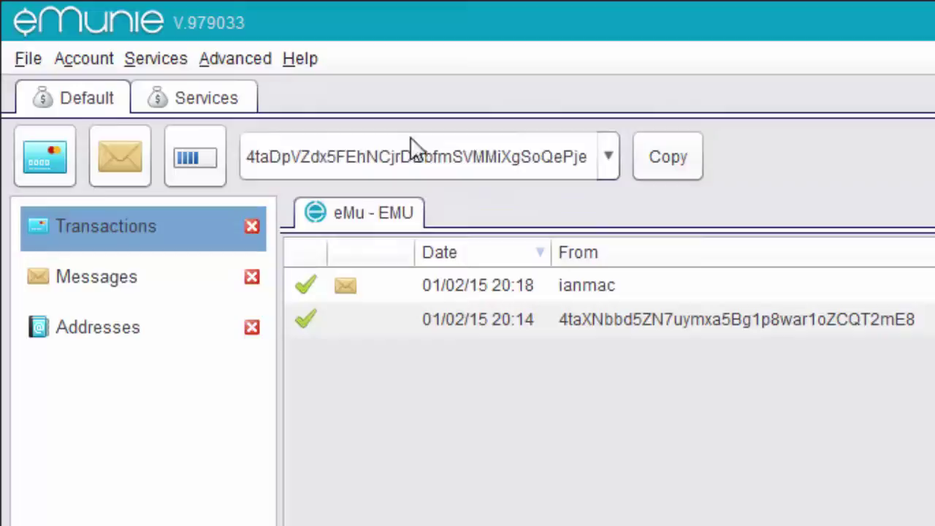
pyautogui.click(195, 103)
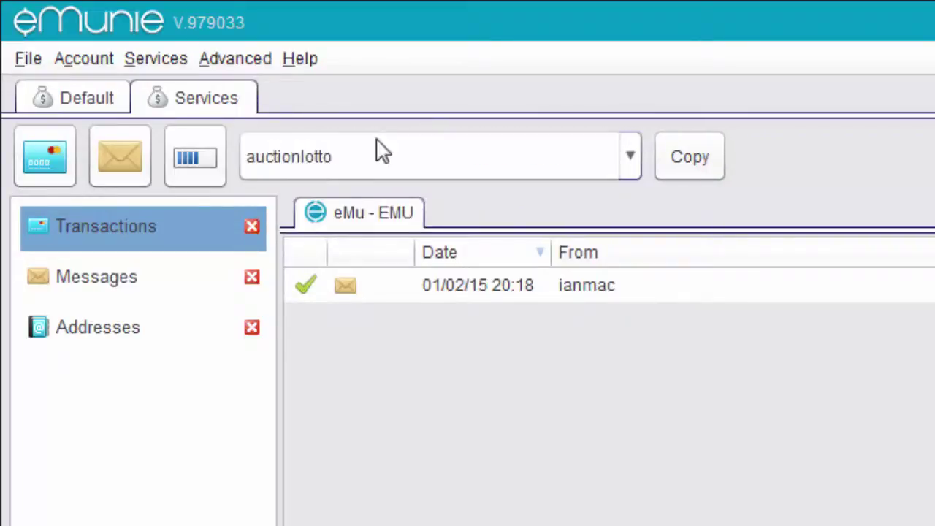
pyautogui.click(633, 156)
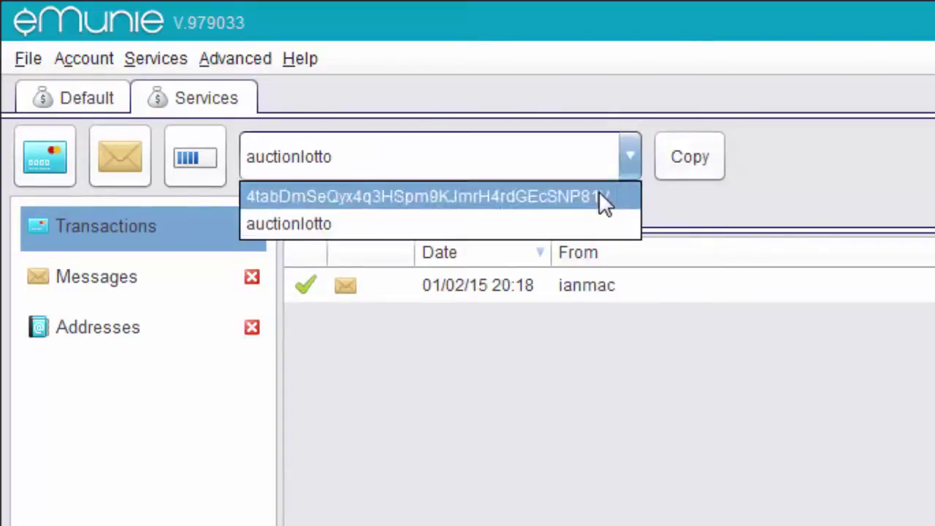
pyautogui.click(602, 198)
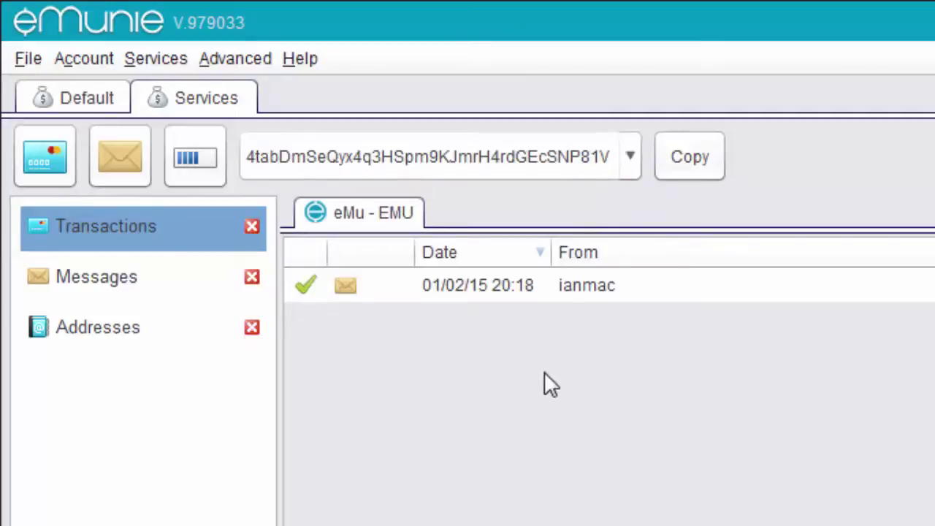
pyautogui.click(78, 108)
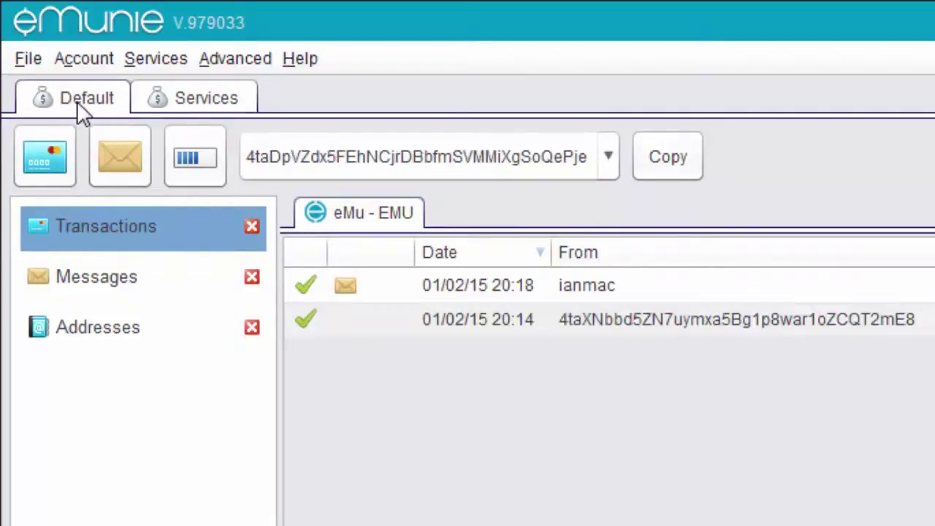
pyautogui.click(193, 103)
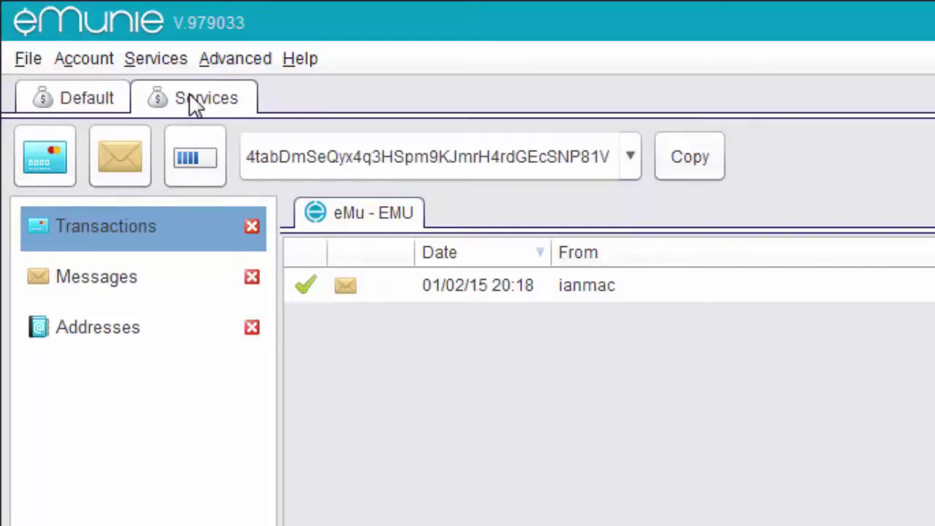
# Copy the Services address and paste it as the recipient of a new Default-account payment.
pyautogui.rightClick(301, 157)
pyautogui.click(334, 179)
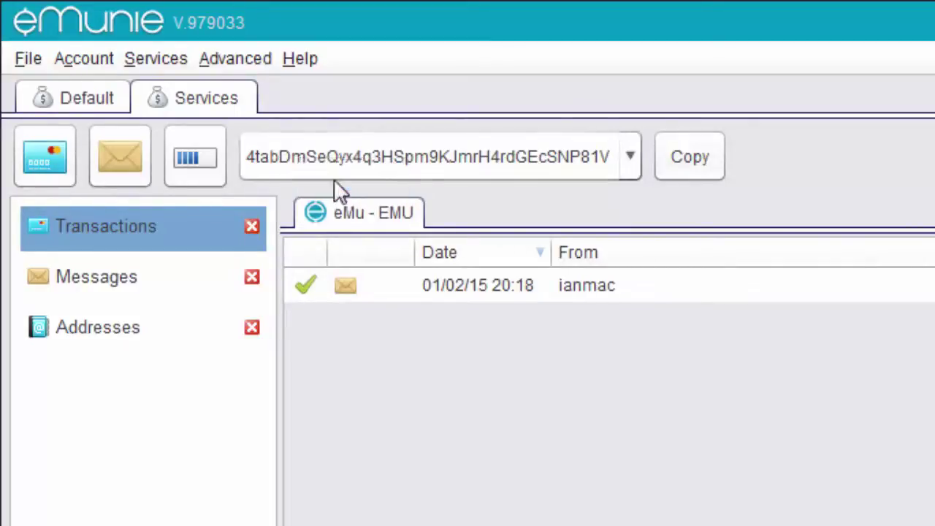
pyautogui.click(86, 101)
pyautogui.click(44, 155)
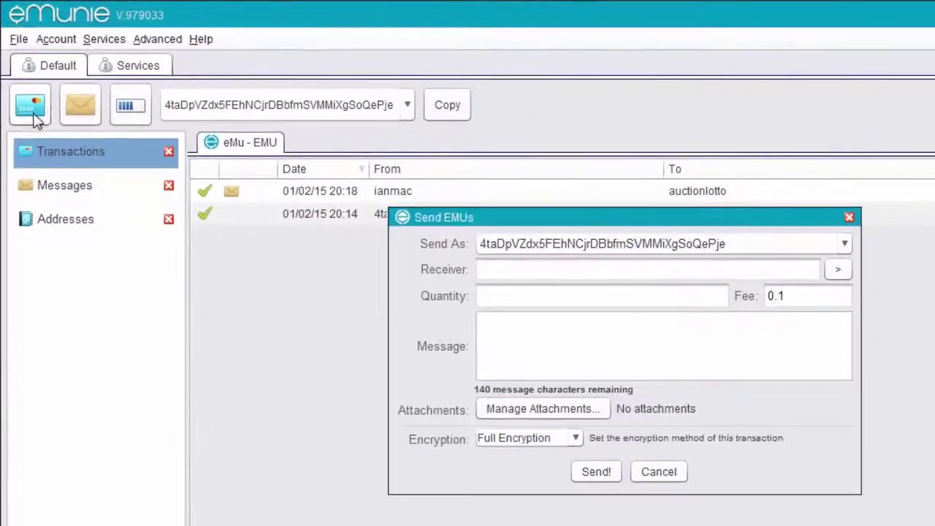
pyautogui.rightClick(544, 269)
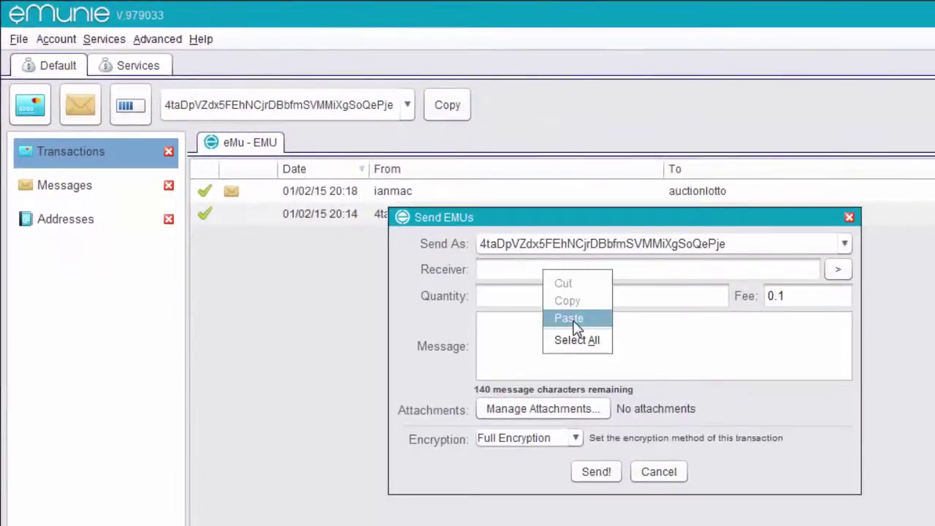
pyautogui.click(574, 317)
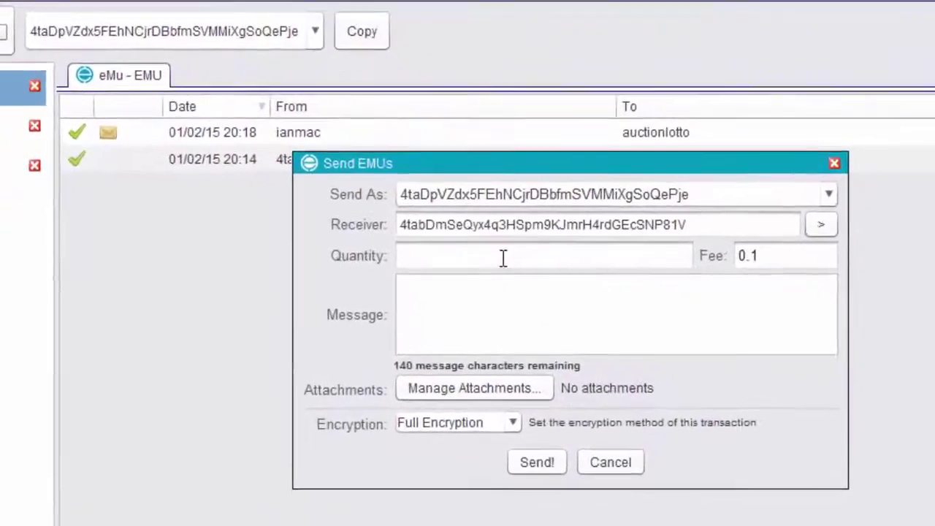
# Send 125 EMU with the message 'Thanks' using Full Encryption.
pyautogui.click(503, 257)
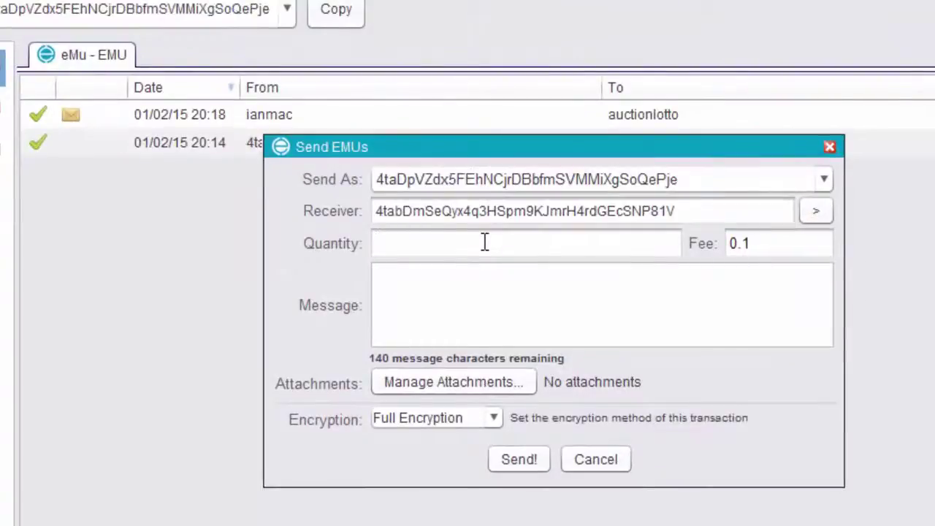
pyautogui.write('125')
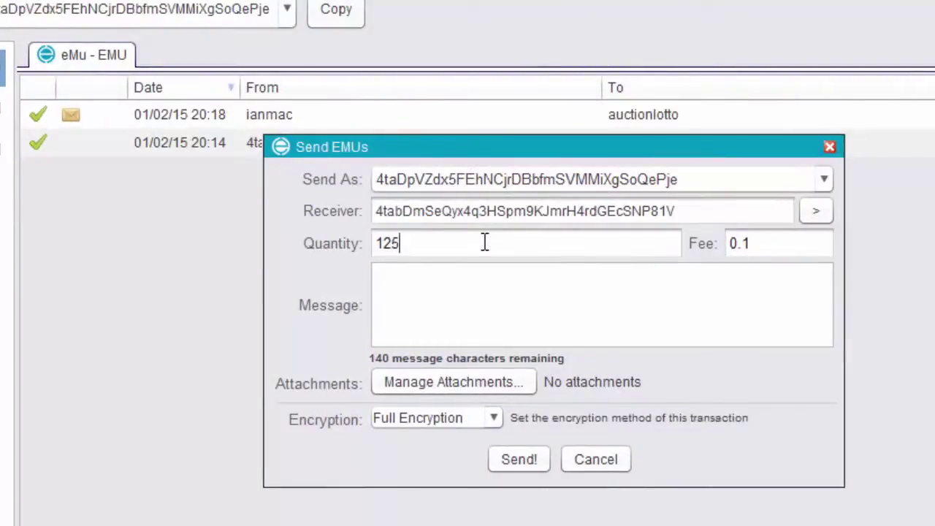
pyautogui.click(483, 284)
pyautogui.write('Thanks')
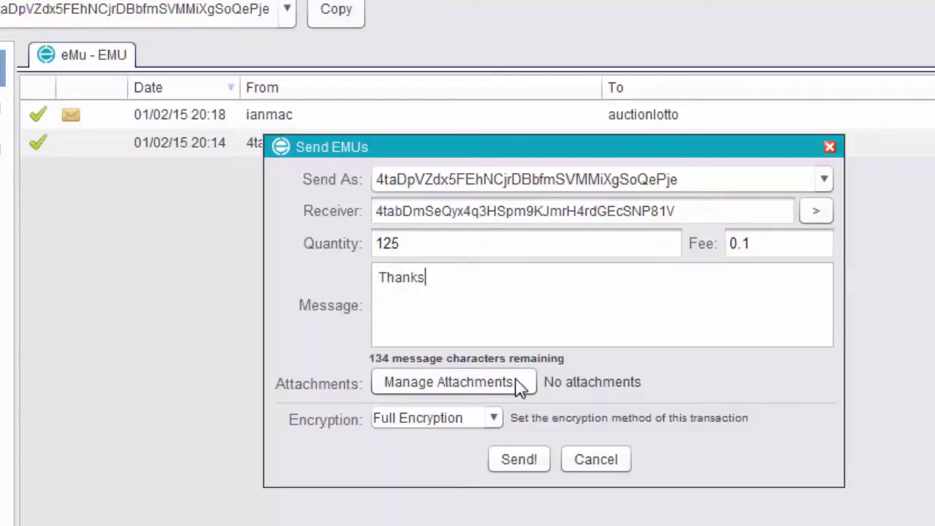
pyautogui.click(492, 420)
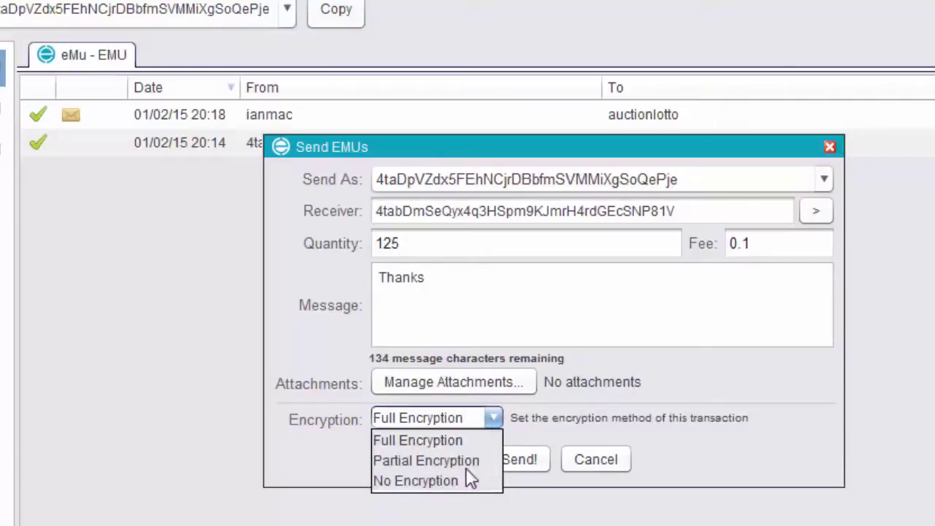
pyautogui.click(677, 475)
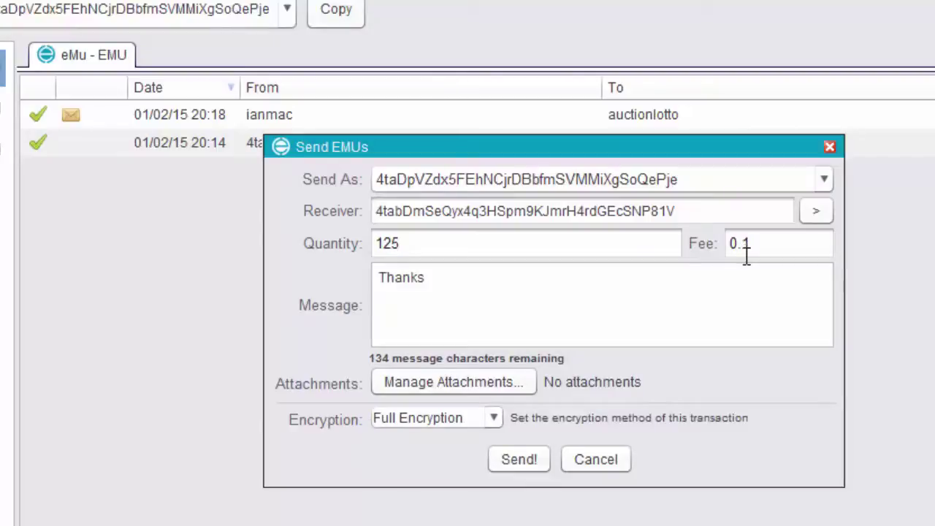
pyautogui.click(528, 466)
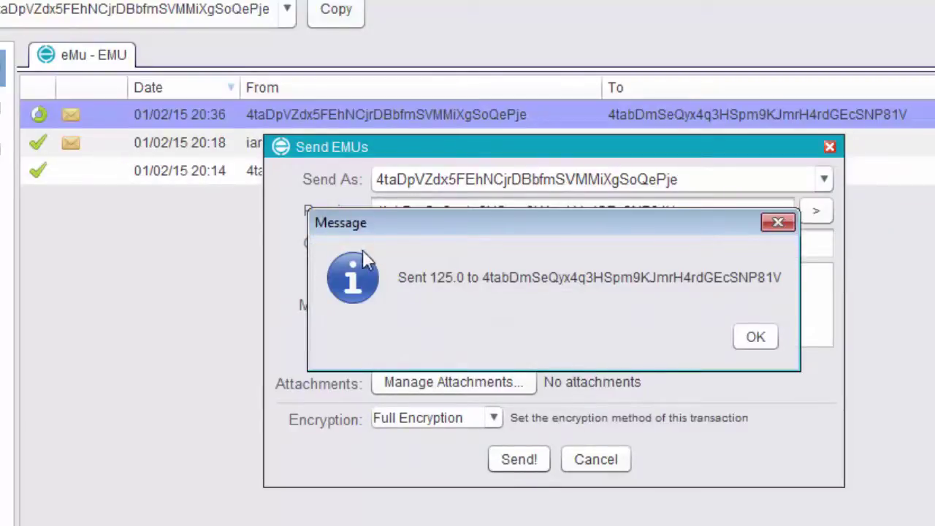
# Dismiss the confirmation and check the 125 EMU payment in the Services and Default accounts.
pyautogui.click(771, 342)
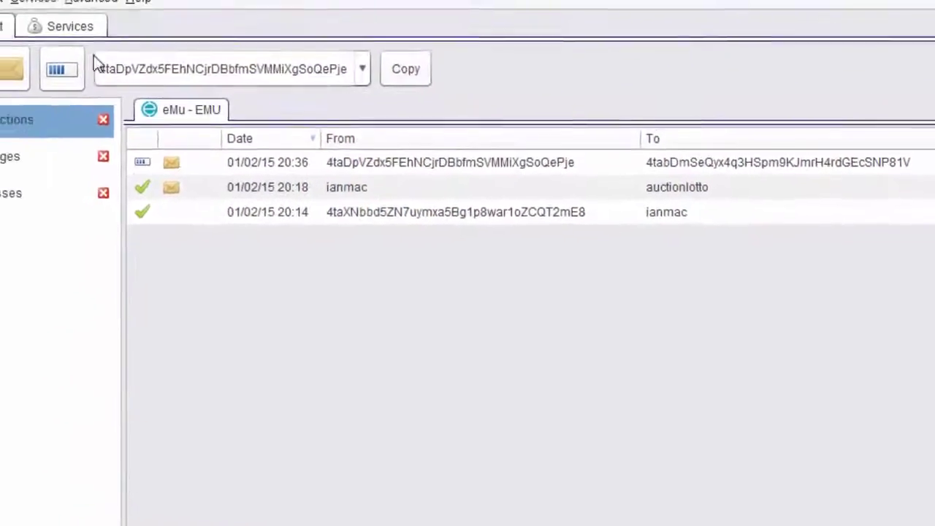
pyautogui.click(121, 57)
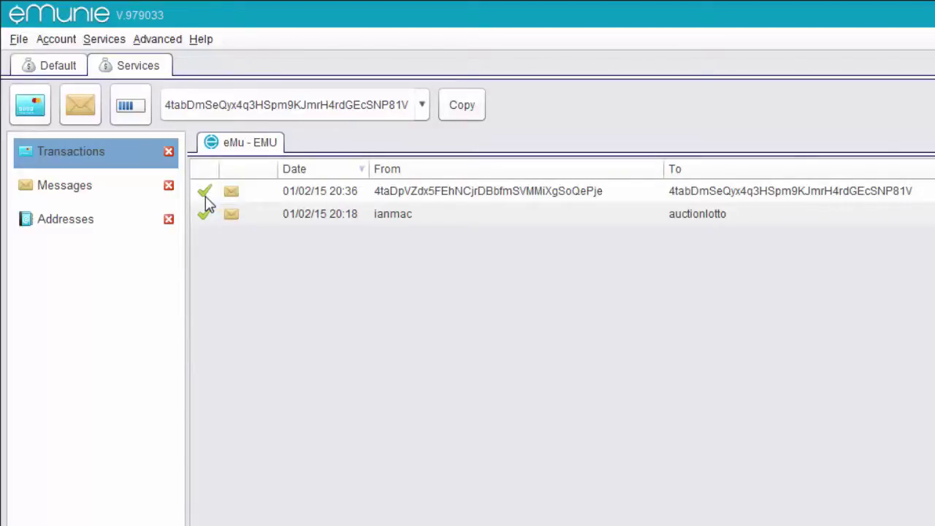
pyautogui.click(57, 67)
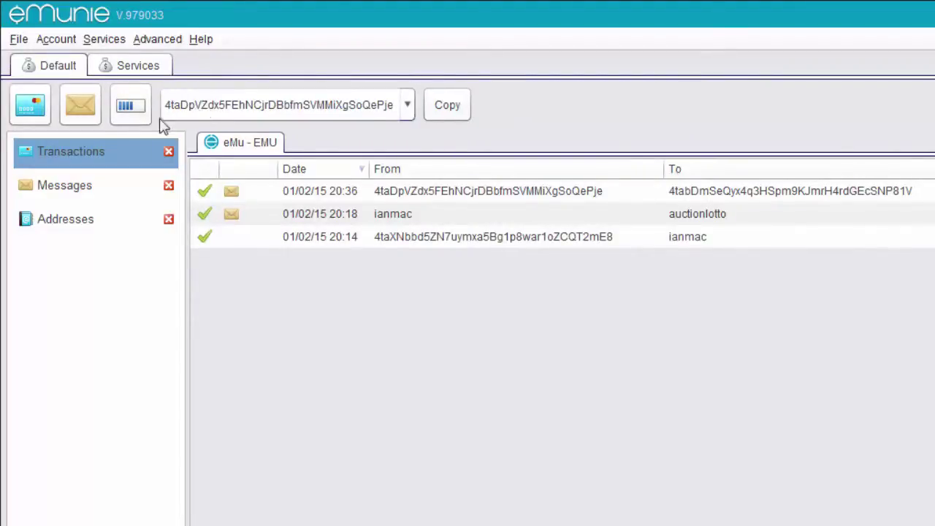
# Pay 25.99 EMU to auctionlotto with a 'Great service,' note signed on a second line.
pyautogui.click(33, 109)
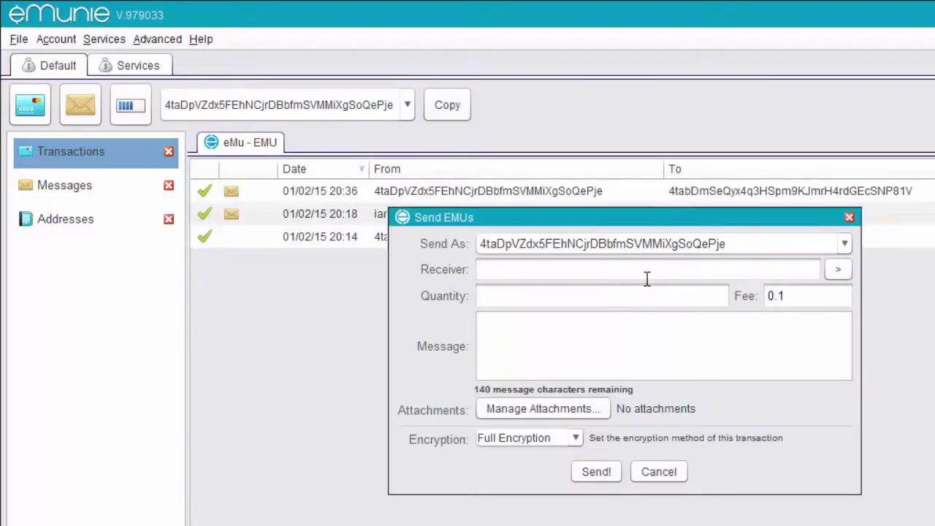
pyautogui.click(646, 271)
pyautogui.write('auctionlotto')
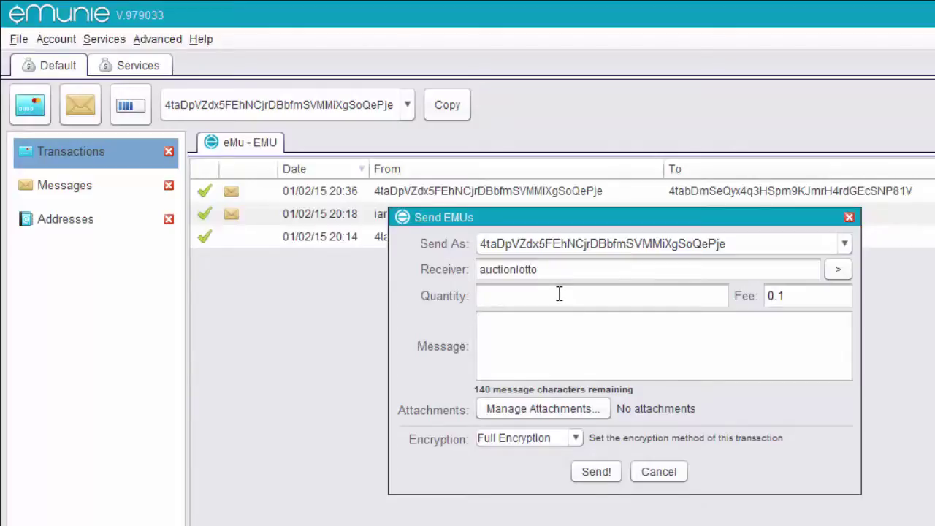
pyautogui.click(558, 294)
pyautogui.write('25.99')
pyautogui.click(555, 356)
pyautogui.write('Great service,')
pyautogui.press('Return')
pyautogui.write('I')
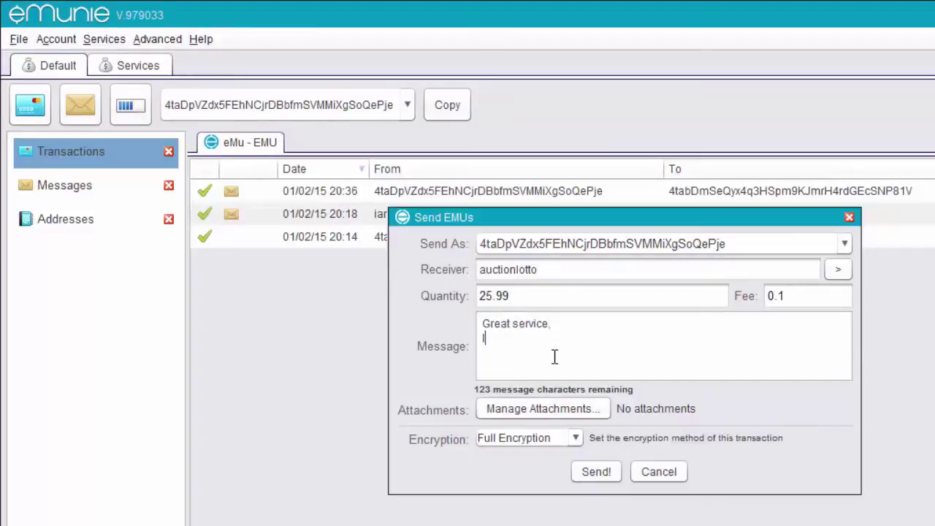
pyautogui.write('an')
pyautogui.click(604, 472)
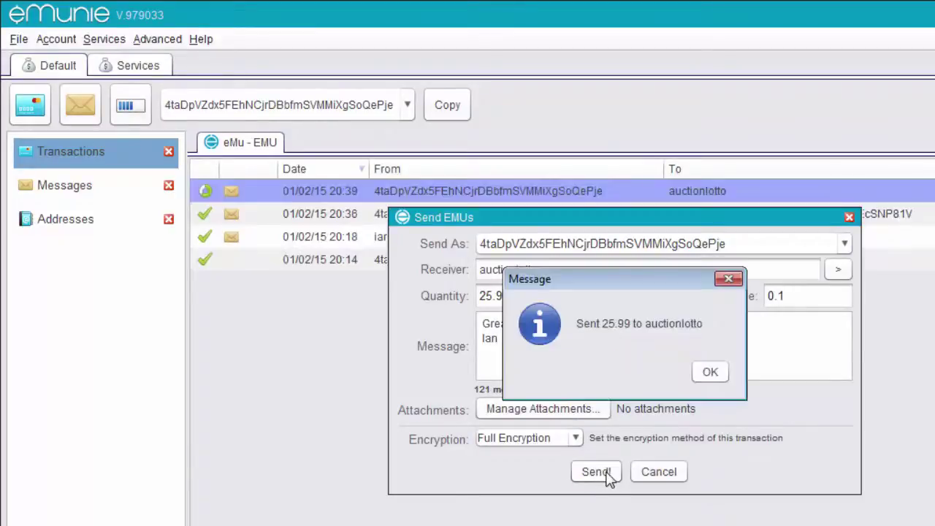
pyautogui.click(709, 375)
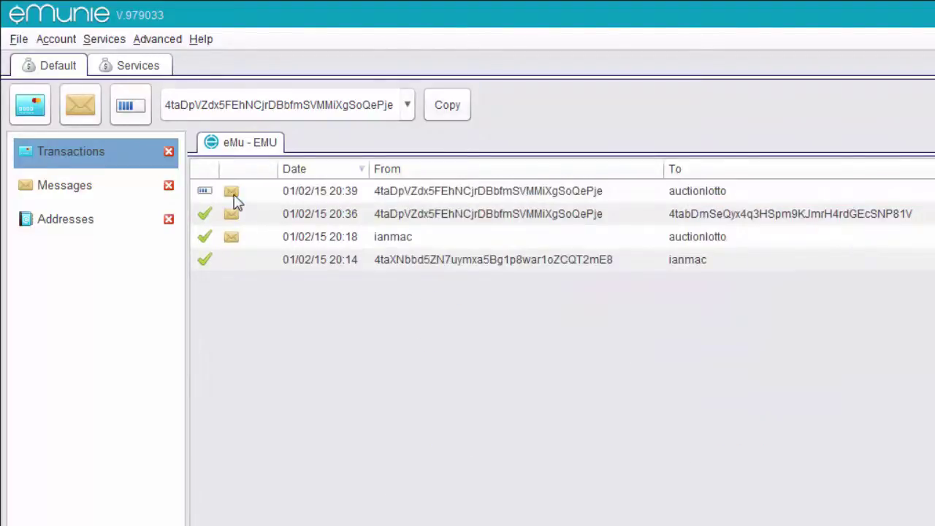
# Switch to the Services account to see its eight transactions, ending with the 20:52 incoming payment.
pyautogui.click(139, 67)
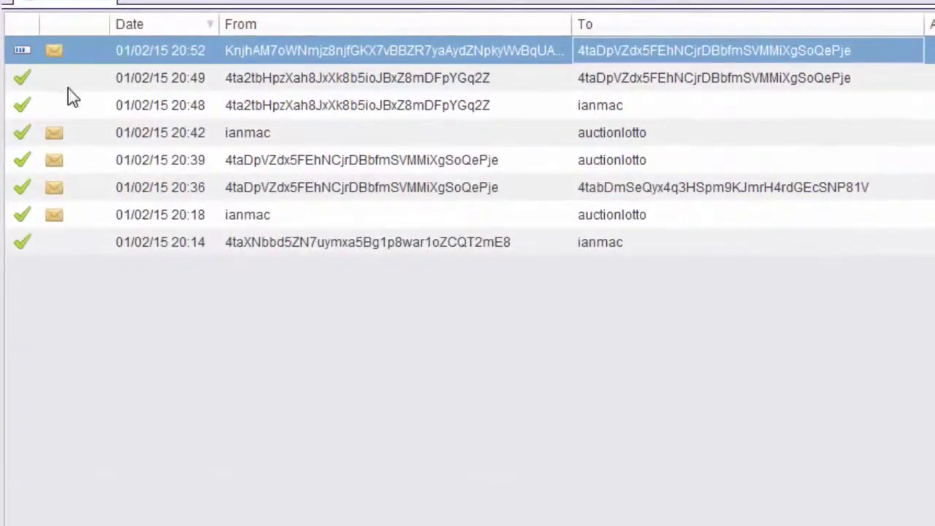
# Open the 30 EMU transaction's full JSON data, scroll through it, then close both windows.
pyautogui.rightClick(265, 48)
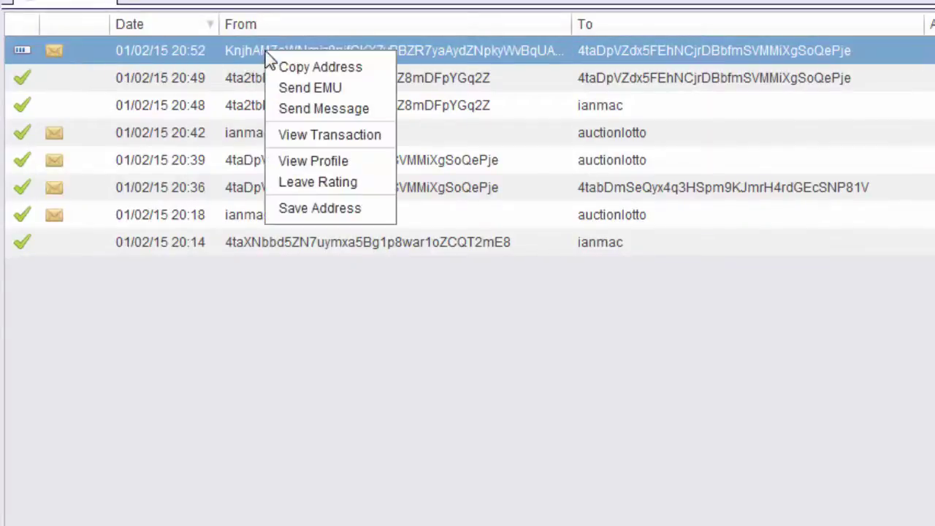
pyautogui.click(296, 136)
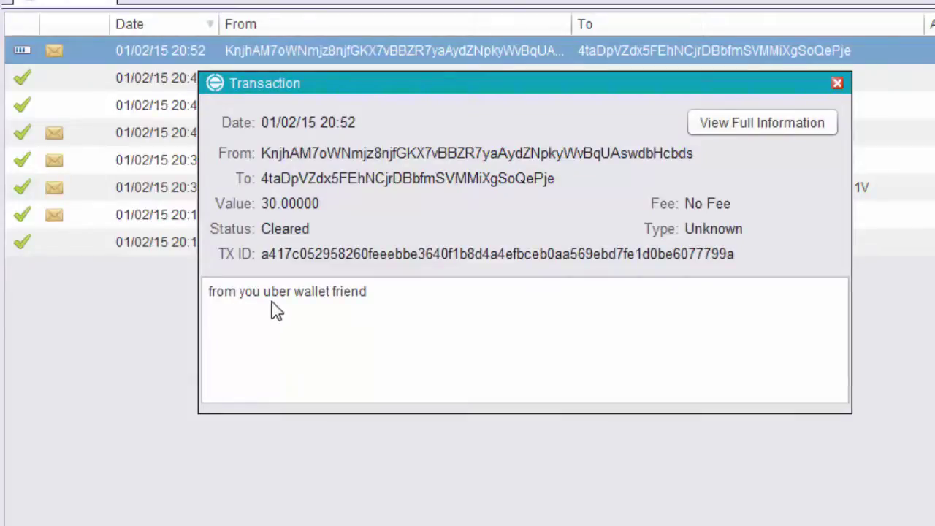
pyautogui.click(772, 126)
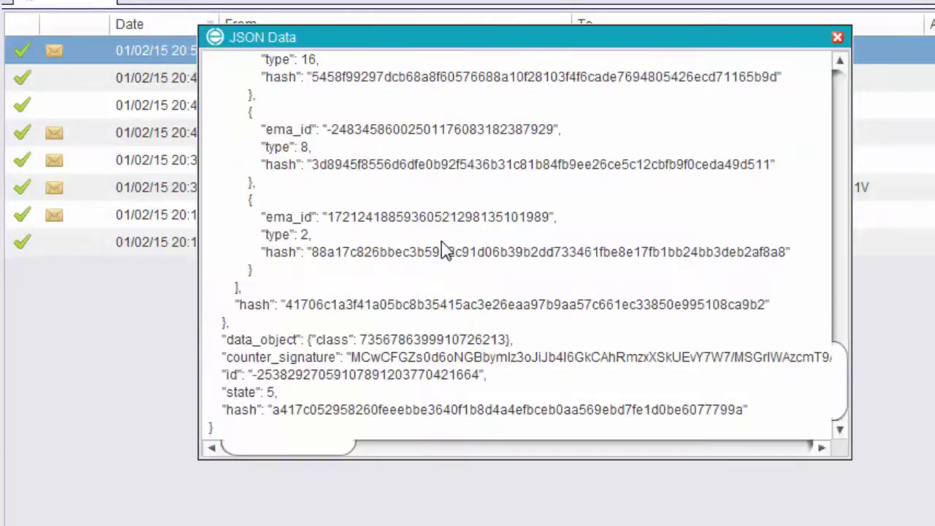
pyautogui.scroll(5, 444, 246)
pyautogui.scroll(10, 447, 249)
pyautogui.scroll(-6, 463, 241)
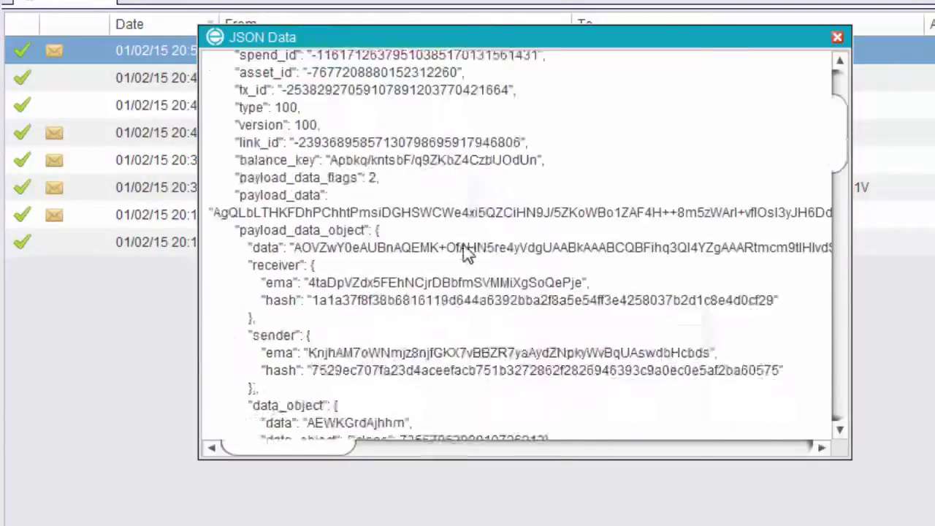
pyautogui.click(837, 37)
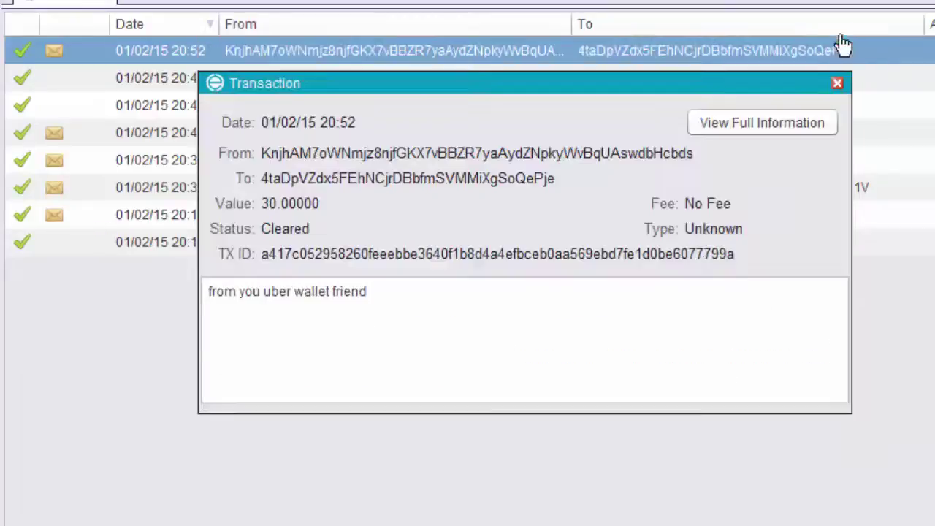
pyautogui.click(836, 86)
# Save the 20:52 sender's address as 'Uber friend' and verify it in the Addresses list.
pyautogui.rightClick(537, 52)
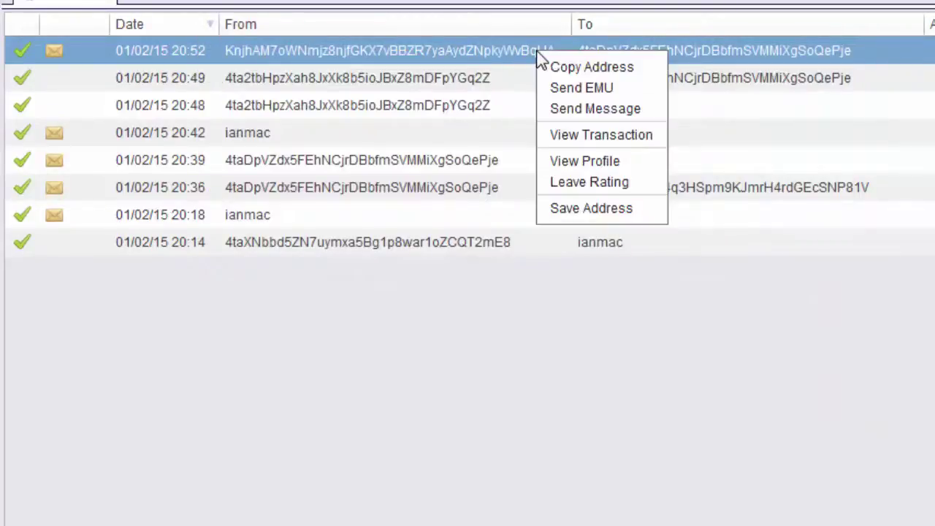
pyautogui.click(625, 212)
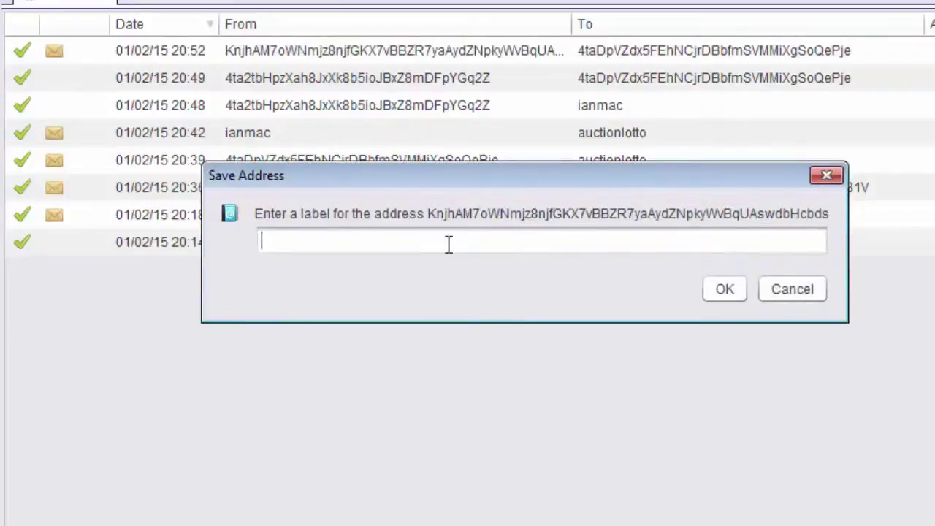
pyautogui.write('Uber friend')
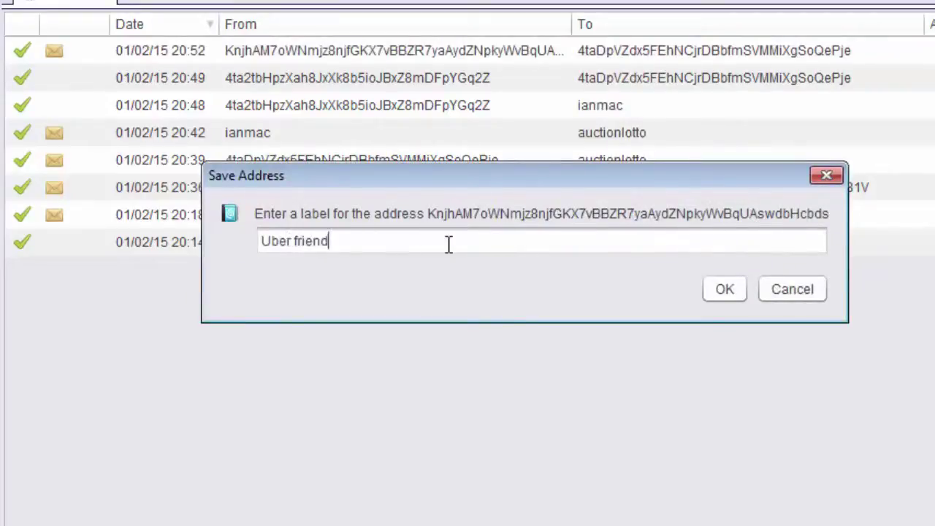
pyautogui.click(724, 292)
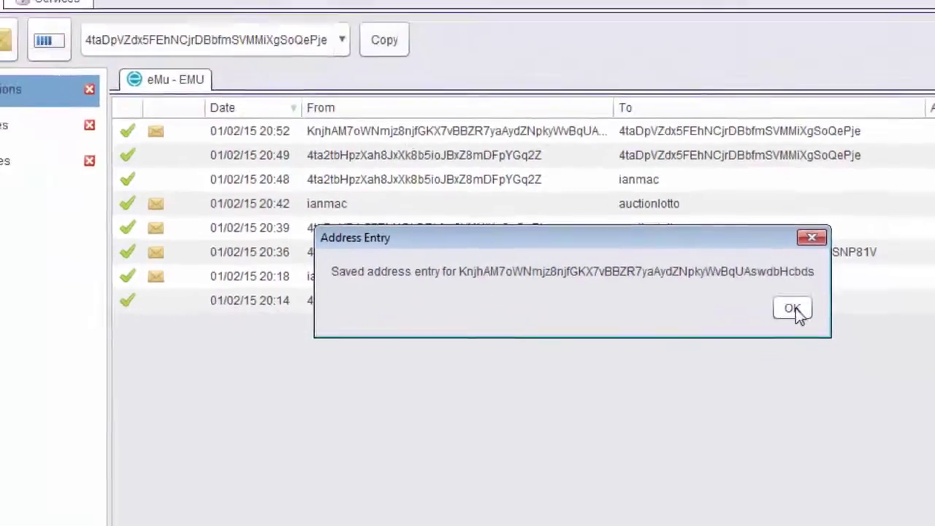
pyautogui.click(795, 308)
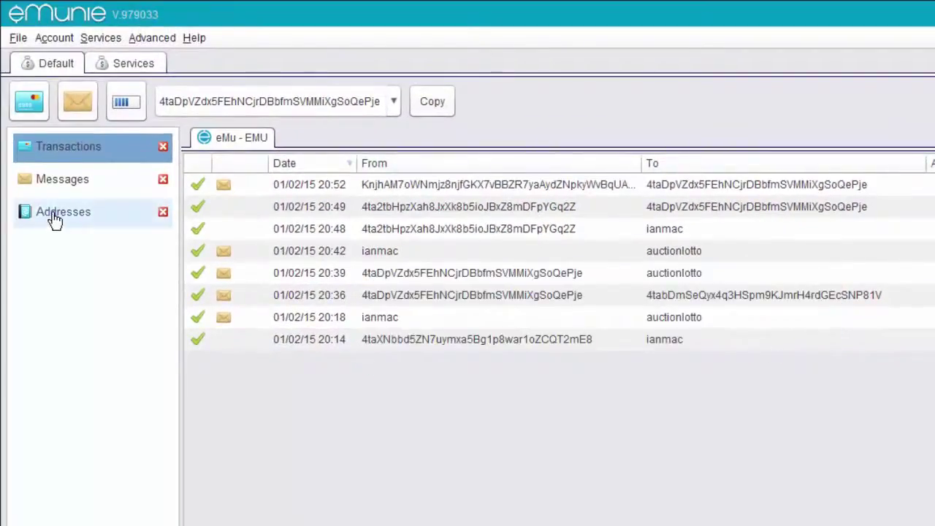
pyautogui.click(54, 219)
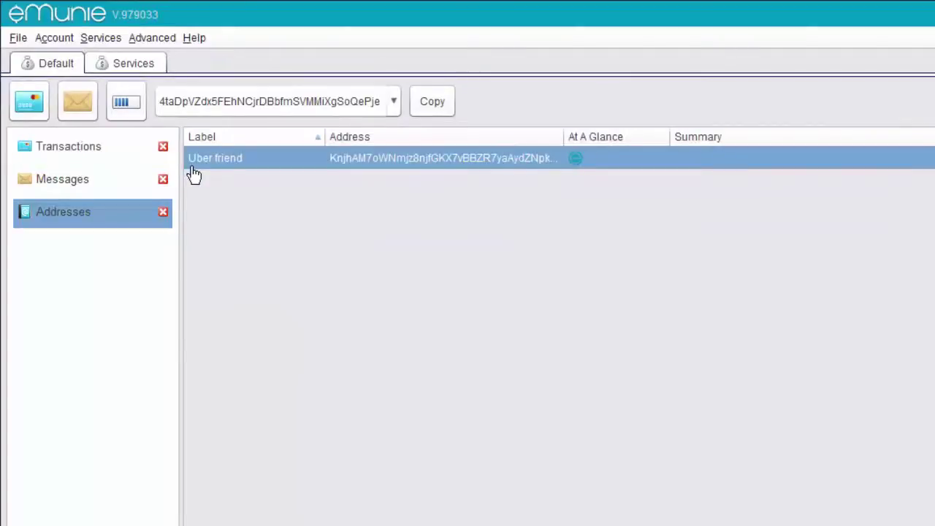
pyautogui.click(89, 159)
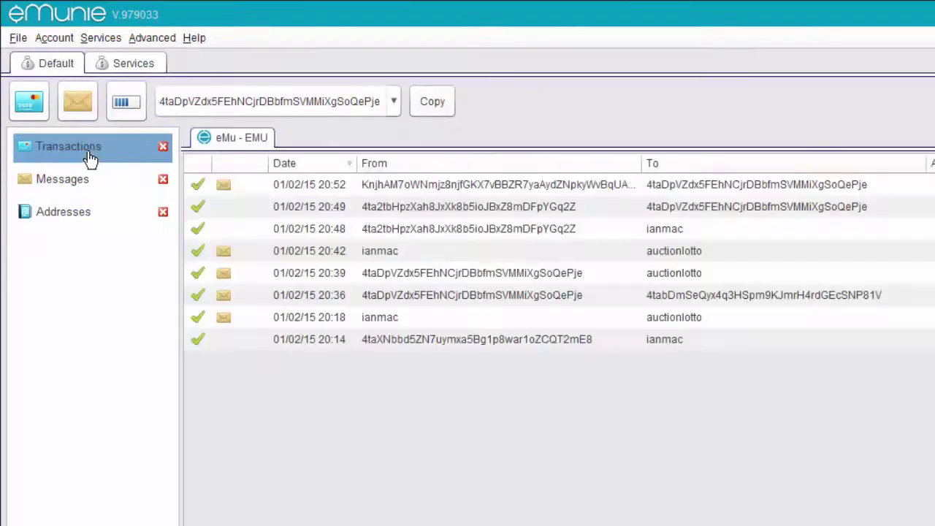
# Save the 20:49 transaction's sender address under its suggested label.
pyautogui.click(553, 212)
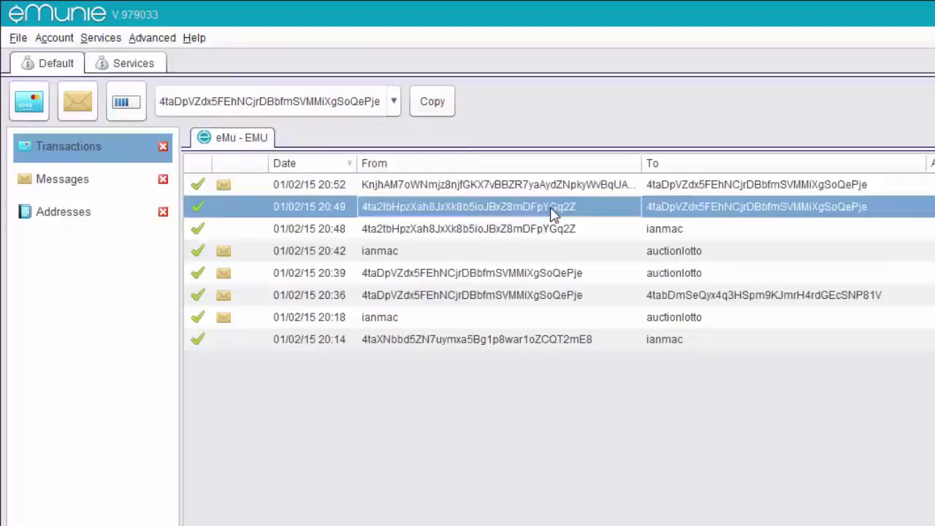
pyautogui.rightClick(577, 211)
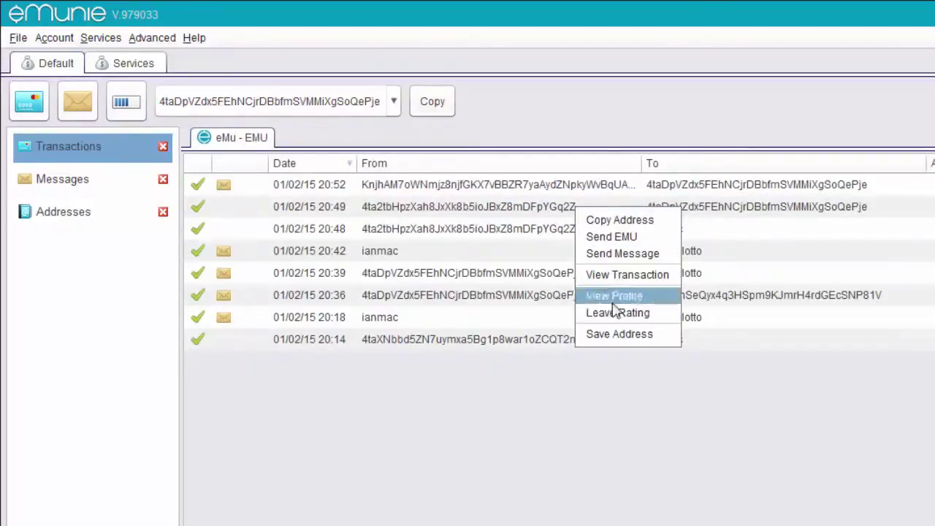
pyautogui.click(621, 334)
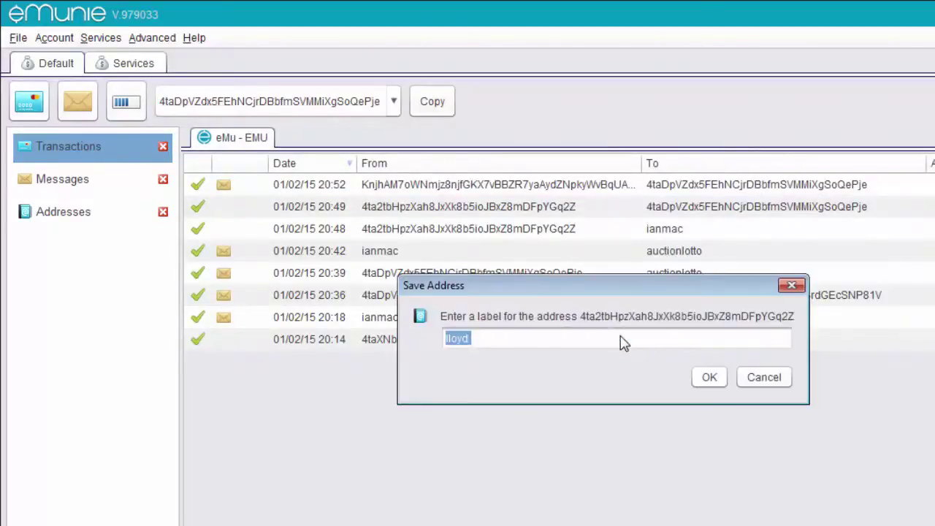
pyautogui.click(708, 377)
pyautogui.click(747, 346)
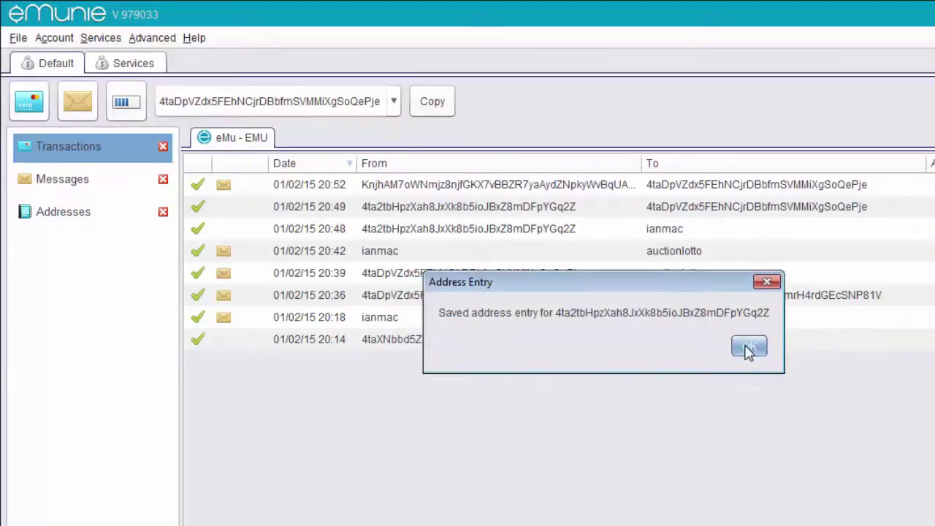
# Check the new address book entry, then switch the wallet to another account address.
pyautogui.click(80, 219)
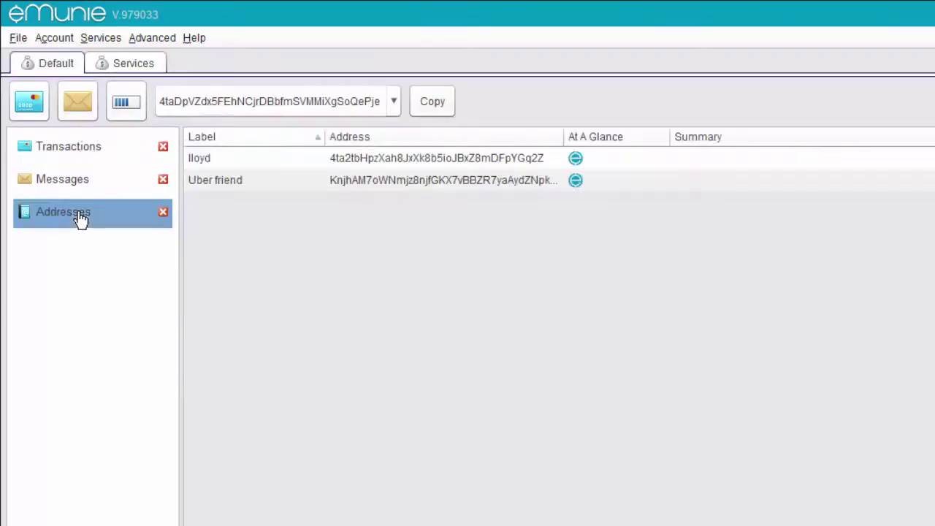
pyautogui.click(198, 166)
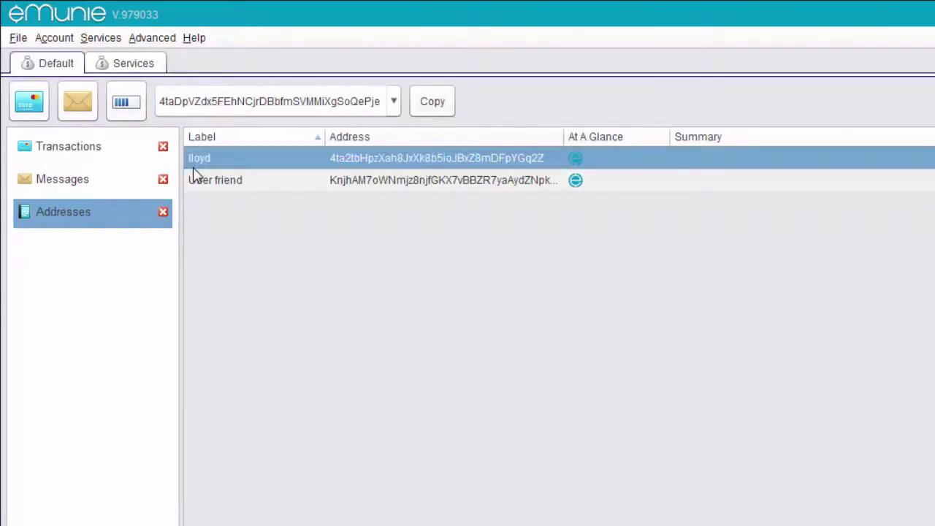
pyautogui.click(94, 155)
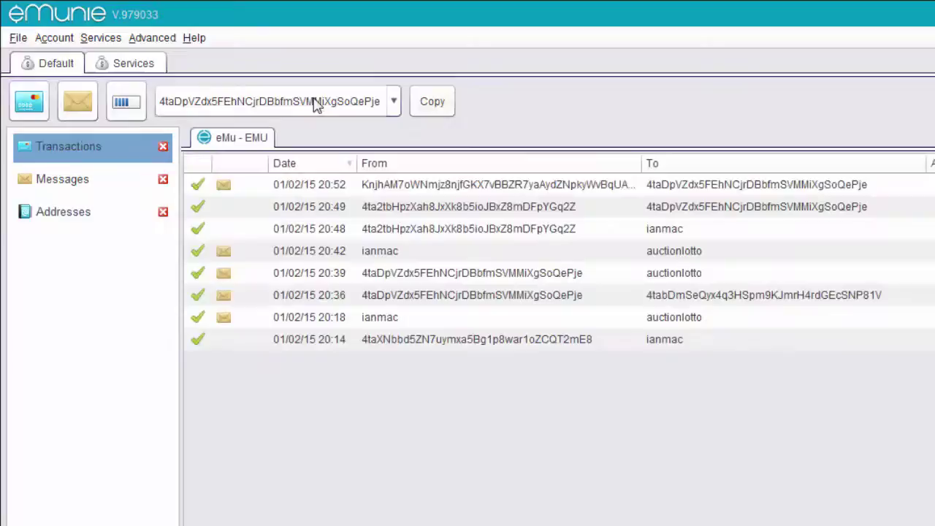
pyautogui.click(393, 101)
pyautogui.click(169, 145)
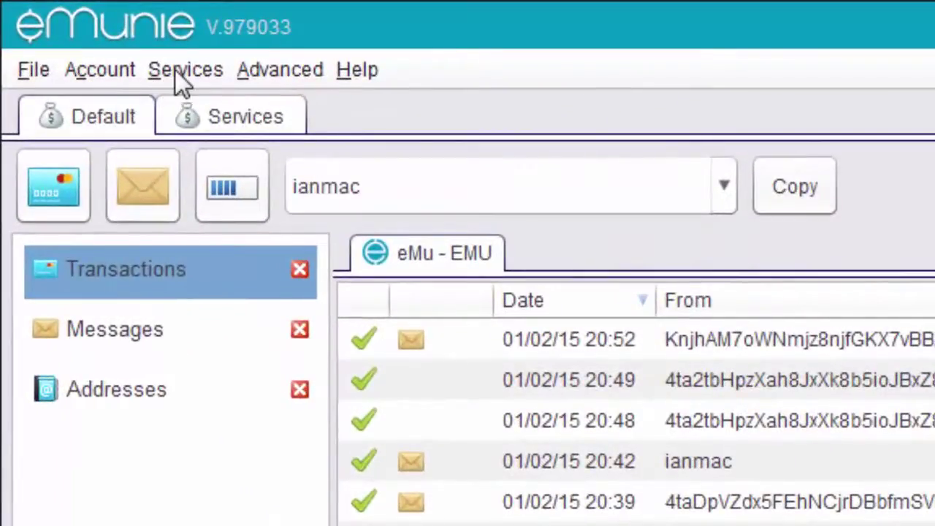
# Join the 'emunie' chat channel and display its online users.
pyautogui.click(179, 73)
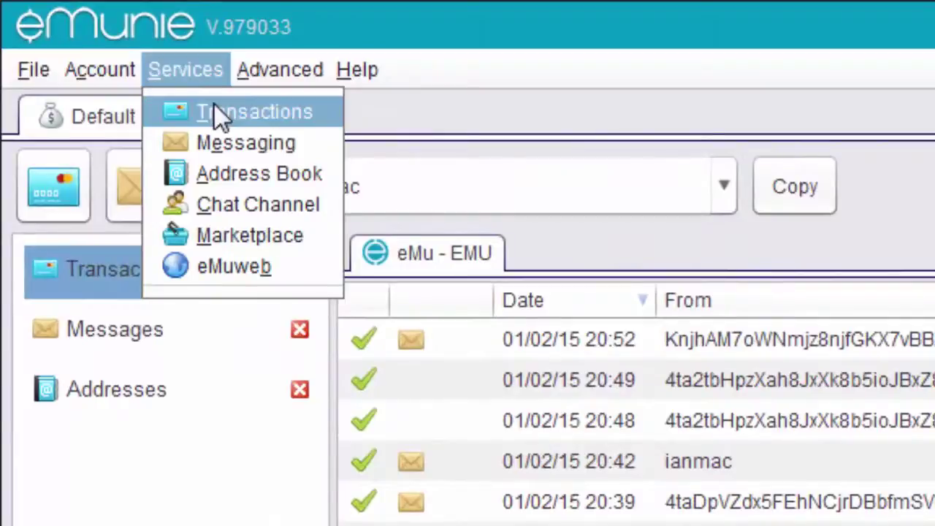
pyautogui.click(233, 205)
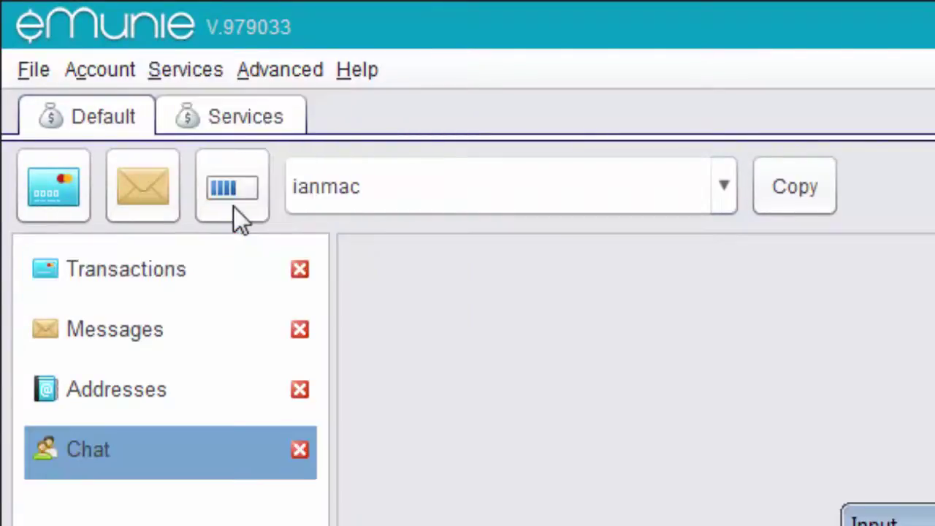
pyautogui.write('emunie')
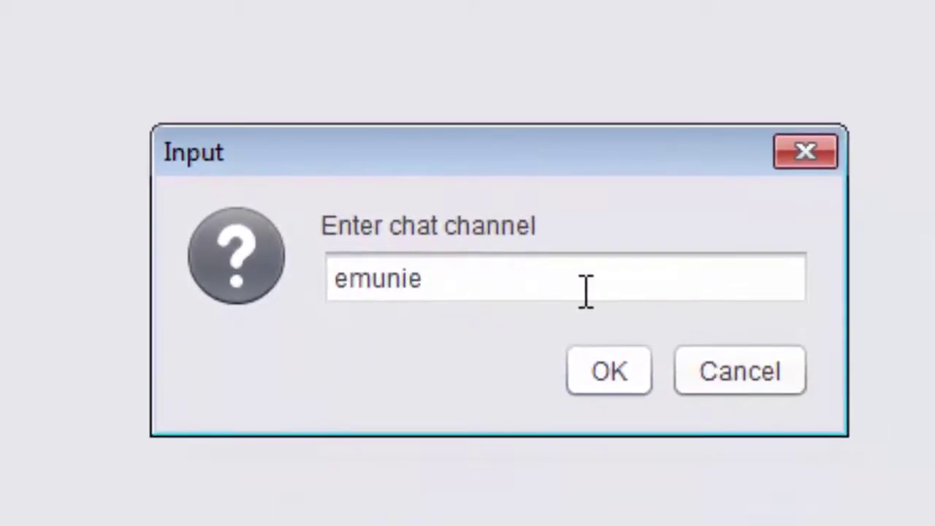
pyautogui.click(582, 381)
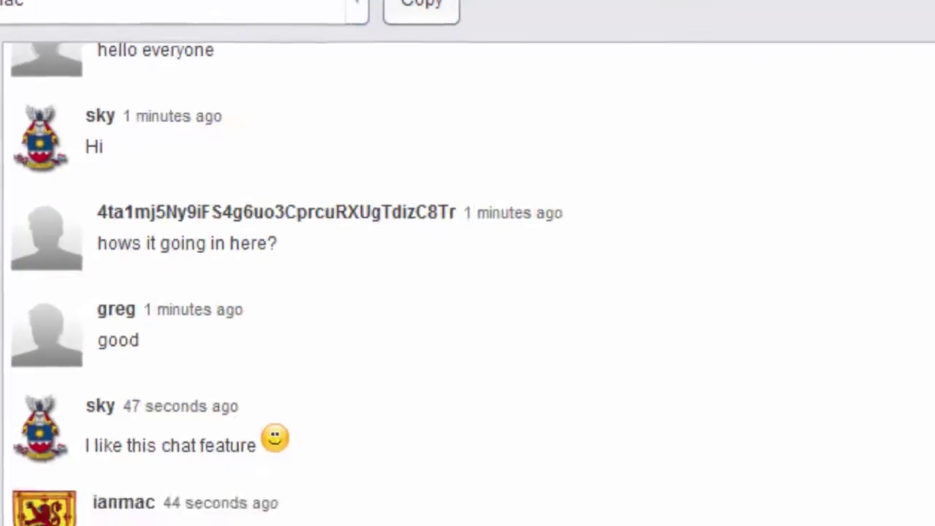
pyautogui.click(912, 491)
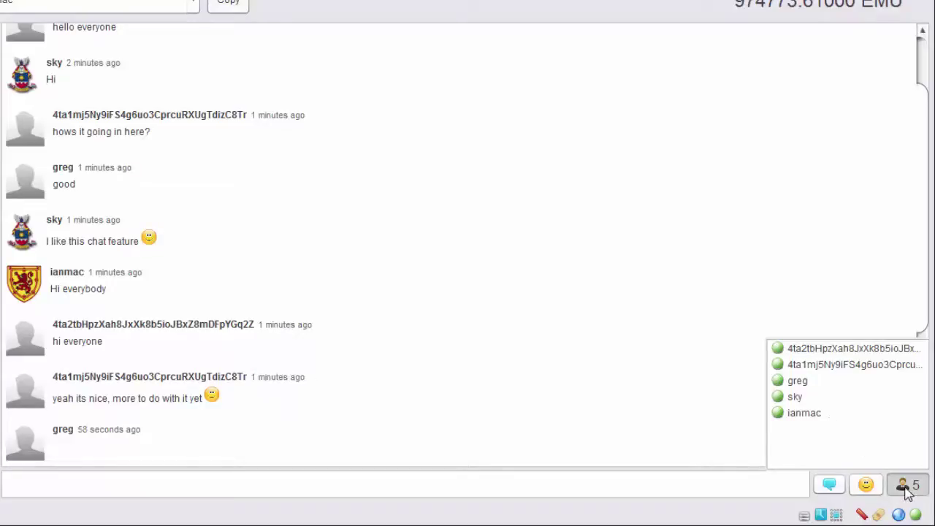
pyautogui.click(26, 4)
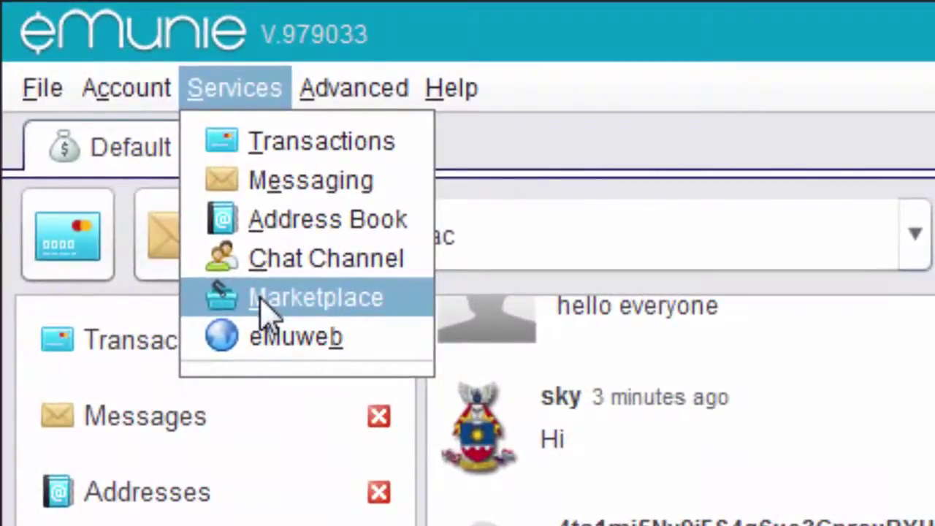
# Open the 180.0 EMU CAT6e LAN cable listing in the Marketplace and check its accepted payment asset.
pyautogui.click(263, 312)
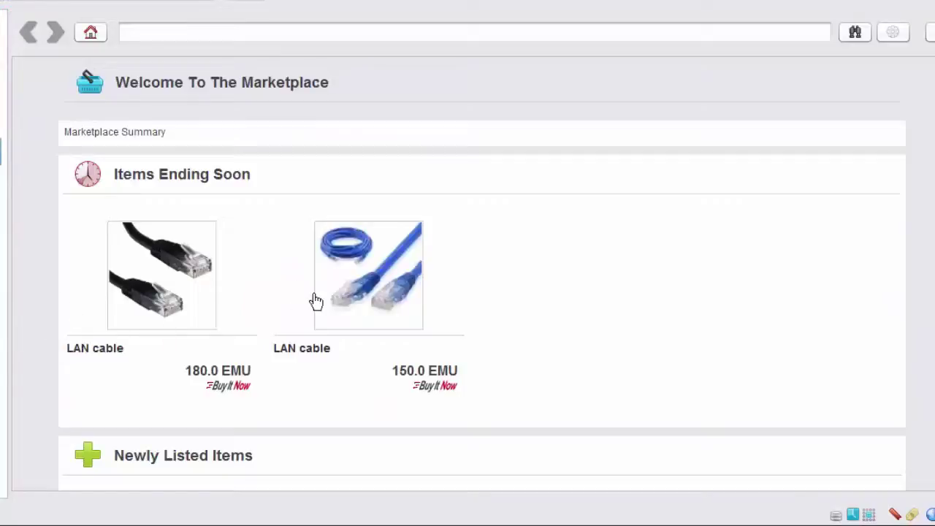
pyautogui.click(143, 298)
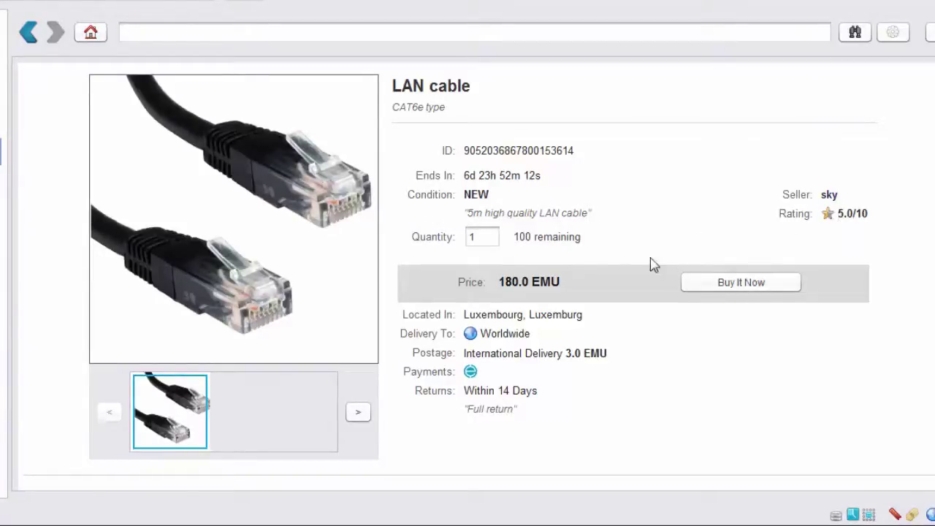
pyautogui.scroll(-4, 591, 292)
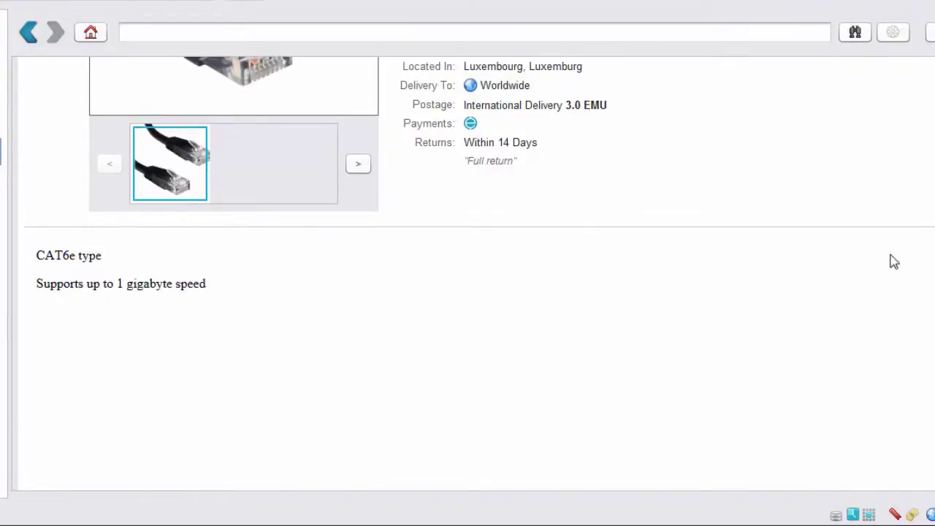
pyautogui.scroll(4, 892, 260)
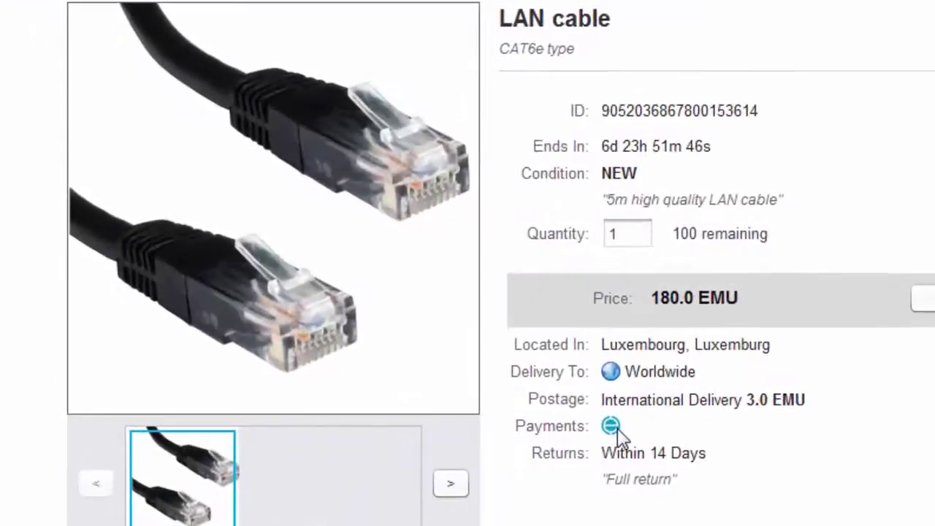
pyautogui.moveTo(474, 375)
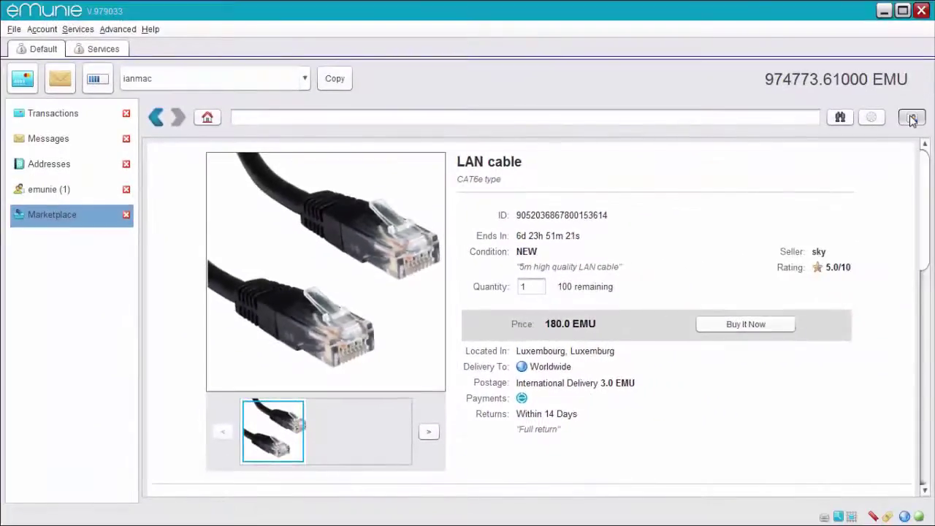
# Start a new My Marketplace listing and enter the Xbox One title.
pyautogui.click(912, 118)
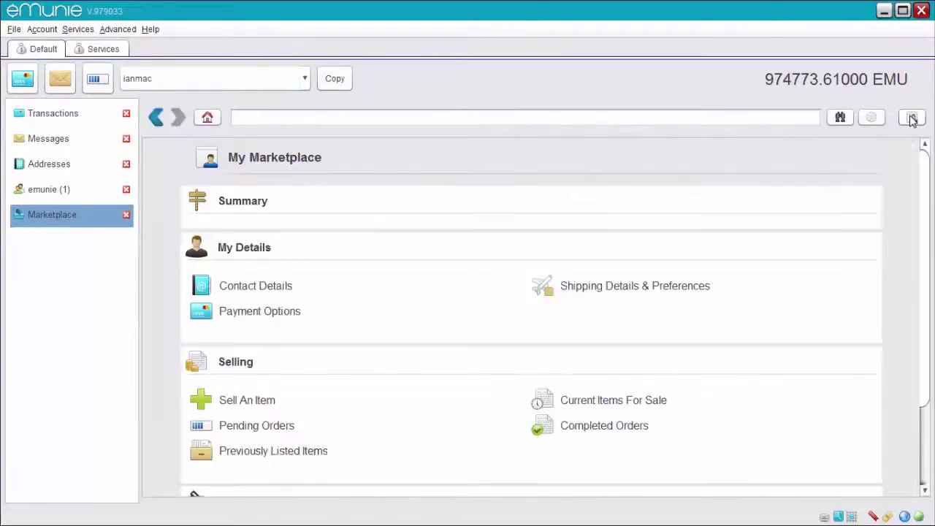
pyautogui.click(249, 406)
pyautogui.click(323, 235)
pyautogui.write('Xbox O')
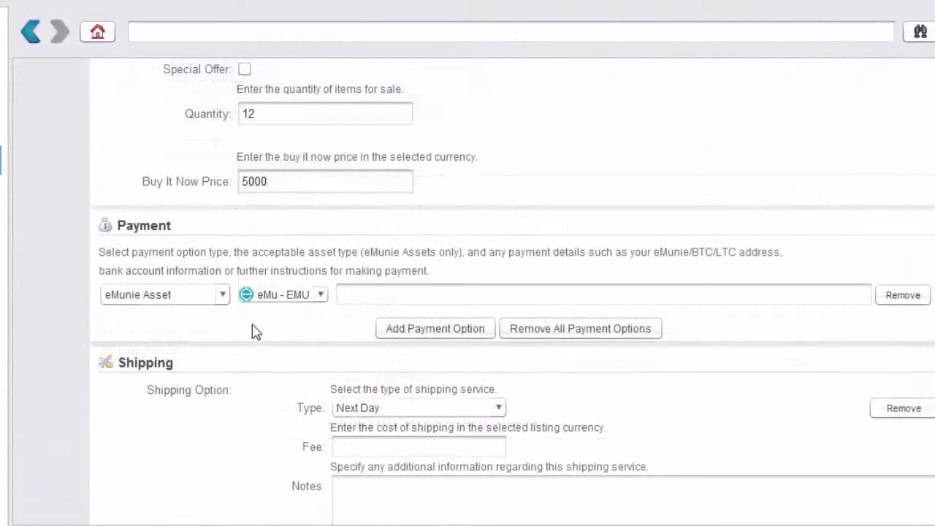
# Add BitCoin as a second payment option, set shipping fee to 0, and submit the listing.
pyautogui.click(427, 330)
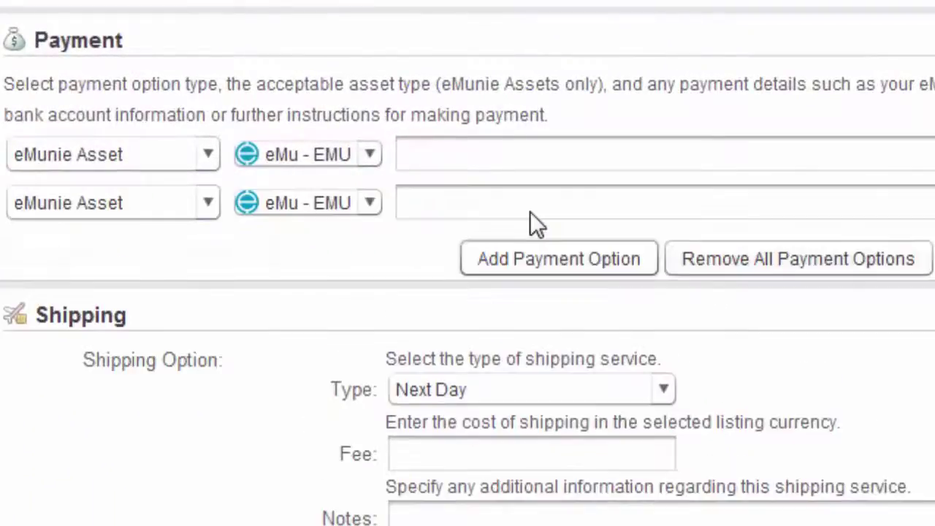
pyautogui.click(208, 205)
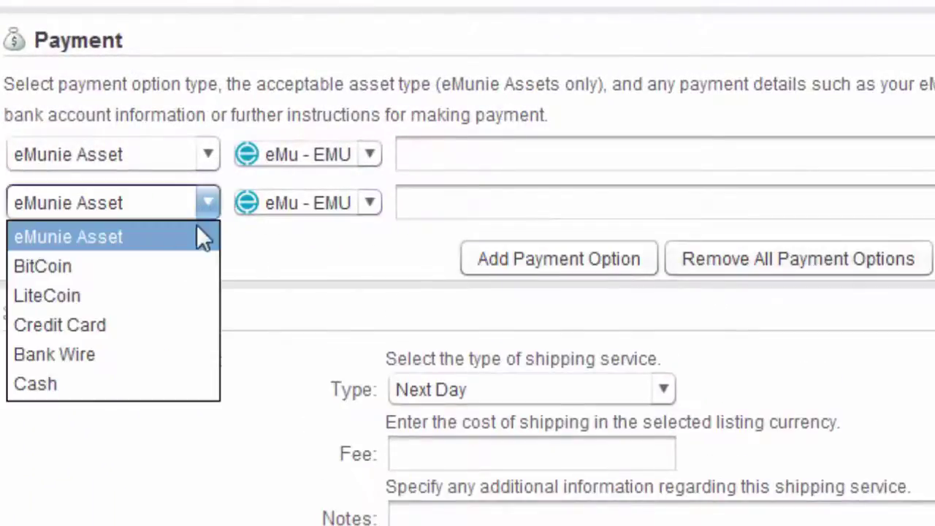
pyautogui.click(171, 267)
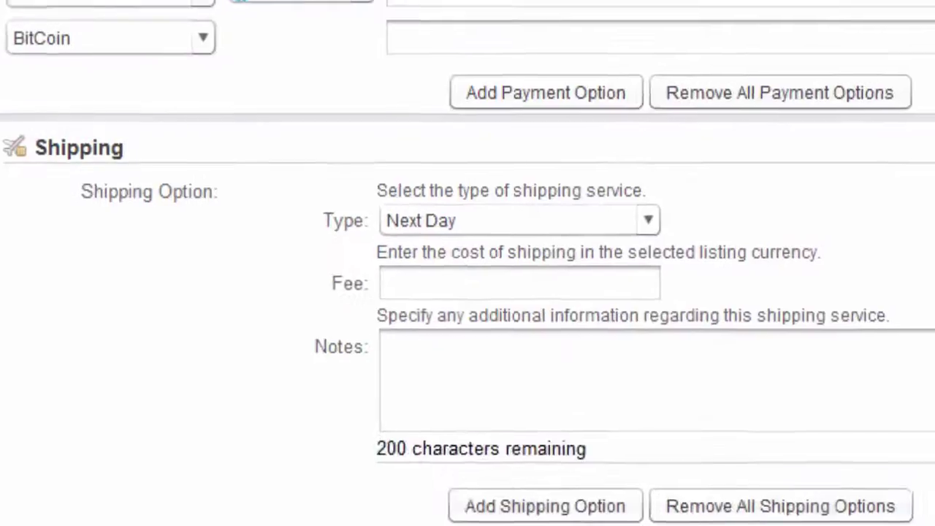
pyautogui.click(540, 284)
pyautogui.write('0')
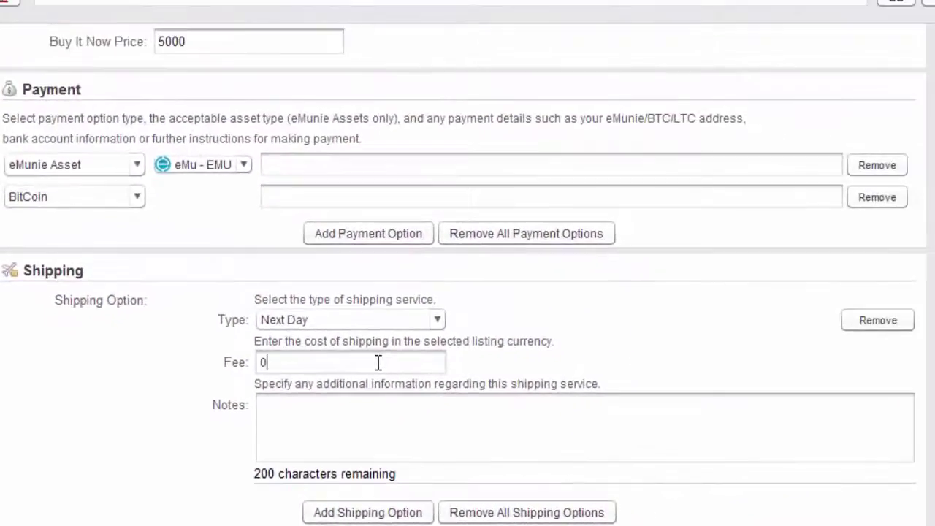
pyautogui.scroll(-4, 377, 363)
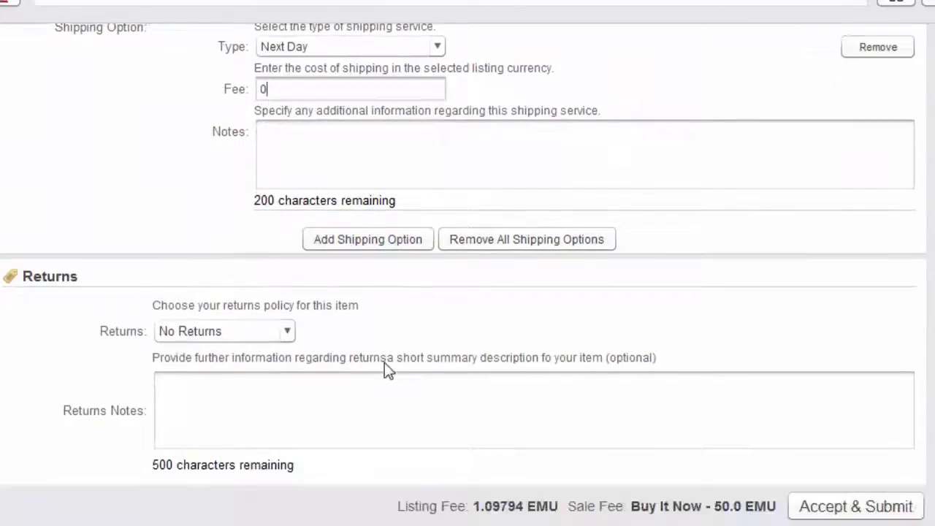
pyautogui.click(855, 511)
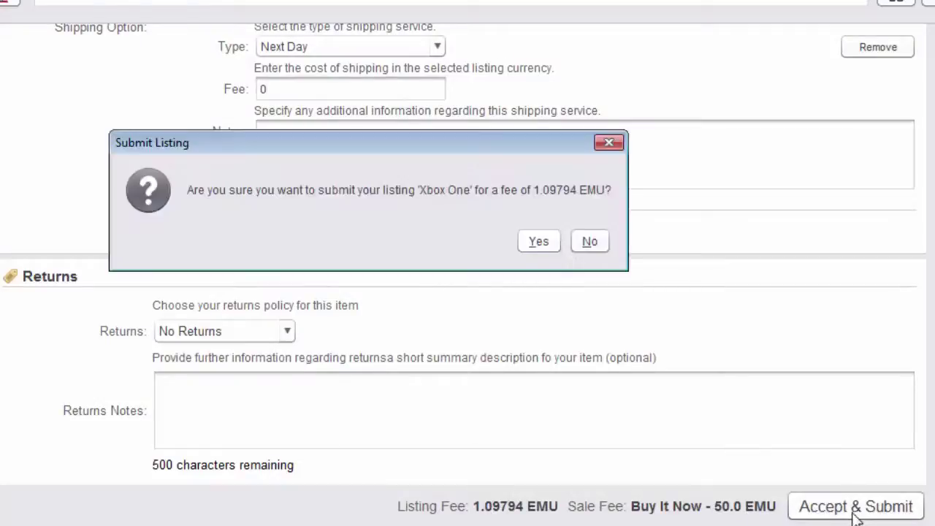
# Pay the listing fee and view the live Xbox One item: 5500.0 EMU, 12 remaining, free next-day delivery.
pyautogui.click(540, 242)
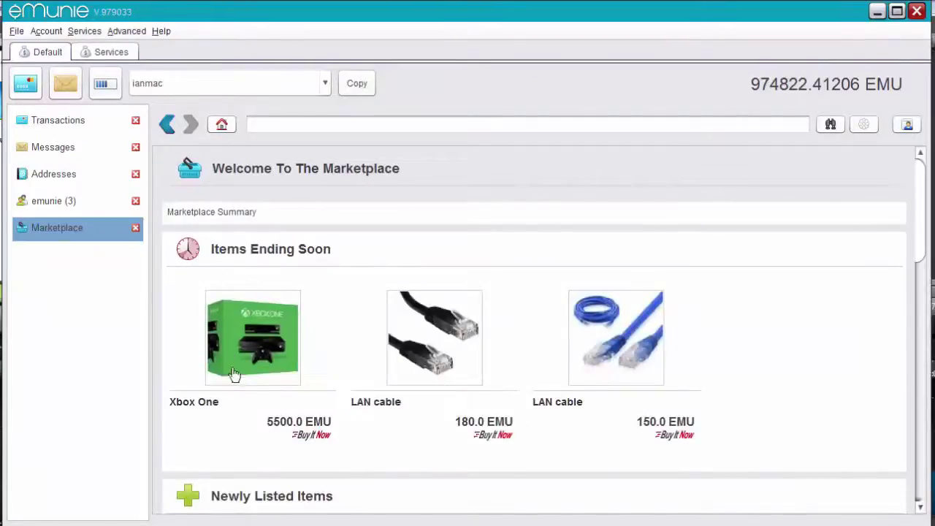
pyautogui.scroll(-1, 234, 383)
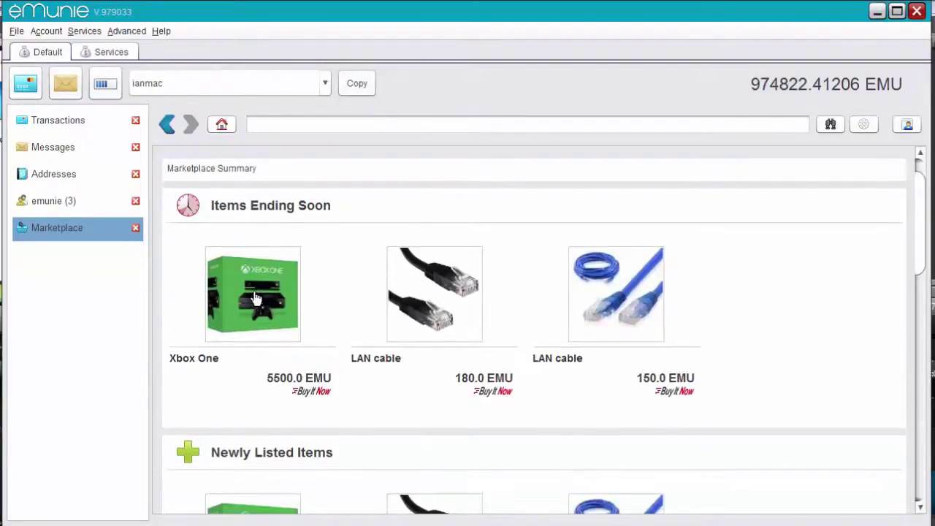
pyautogui.click(256, 298)
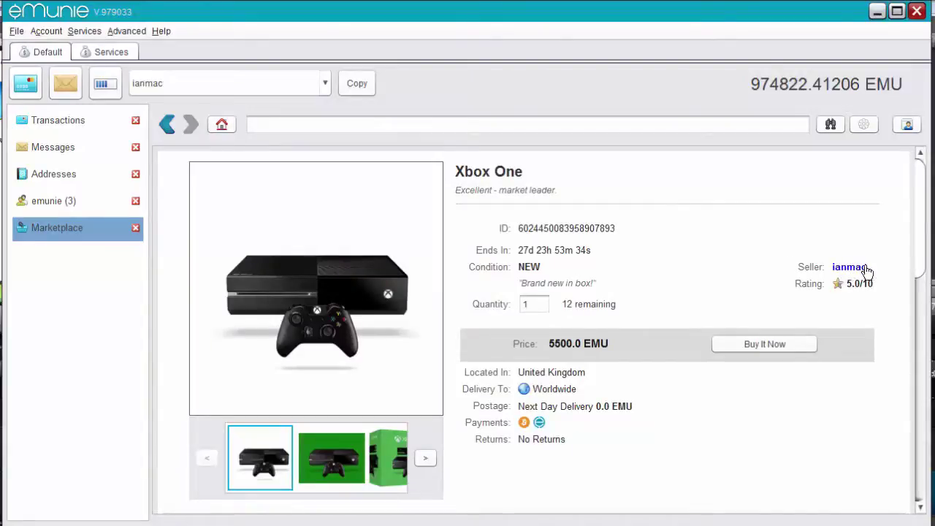
pyautogui.scroll(-3, 709, 359)
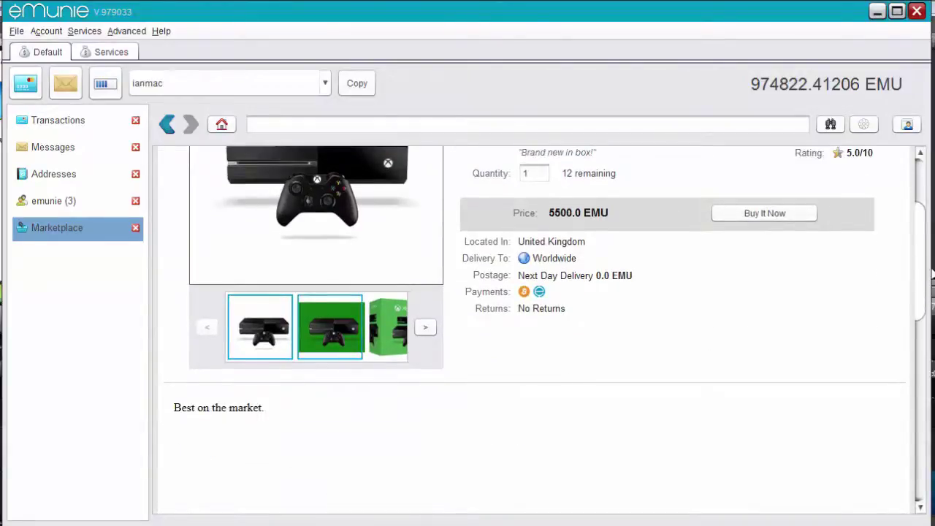
pyautogui.moveTo(923, 284); pyautogui.dragTo(922, 231)
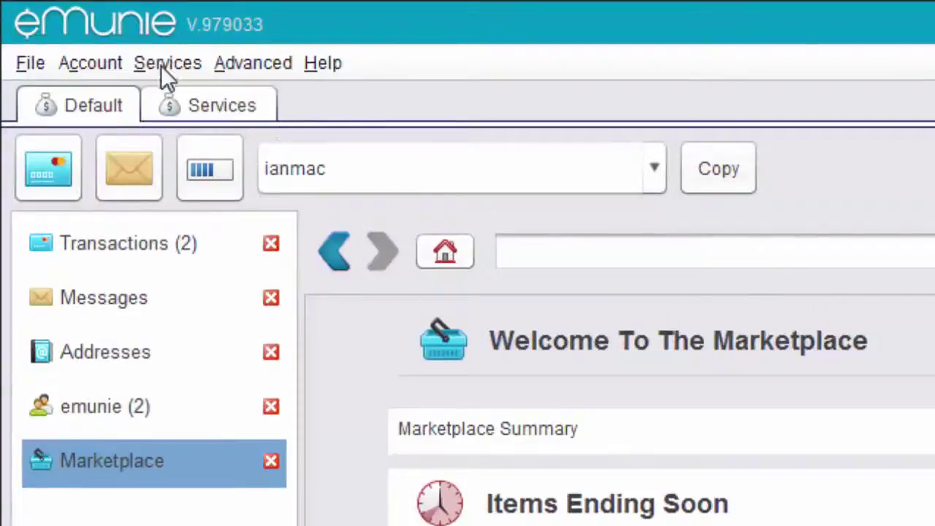
# Launch the eMuweb browser from the Services menu.
pyautogui.click(160, 65)
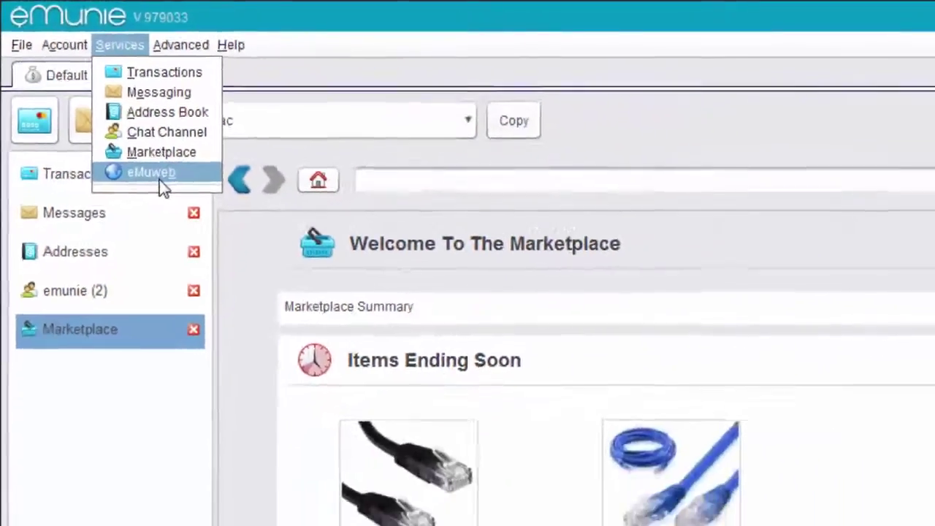
pyautogui.click(212, 240)
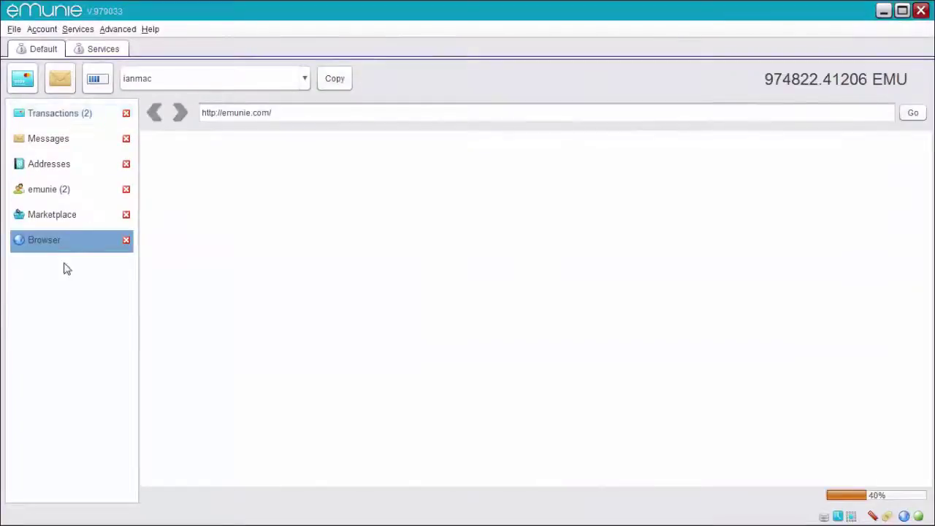
pyautogui.scroll(-3, 555, 345)
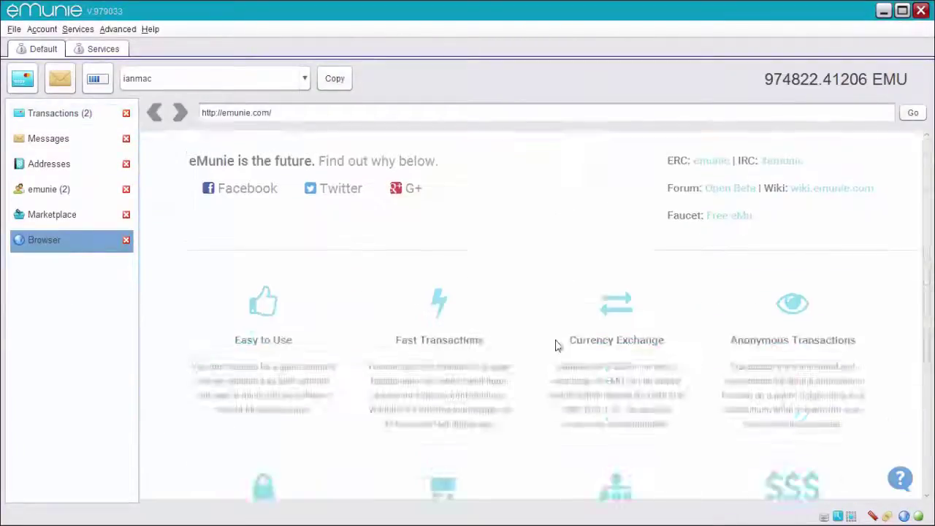
pyautogui.scroll(3, 555, 345)
pyautogui.click(197, 112)
pyautogui.write('www.auc')
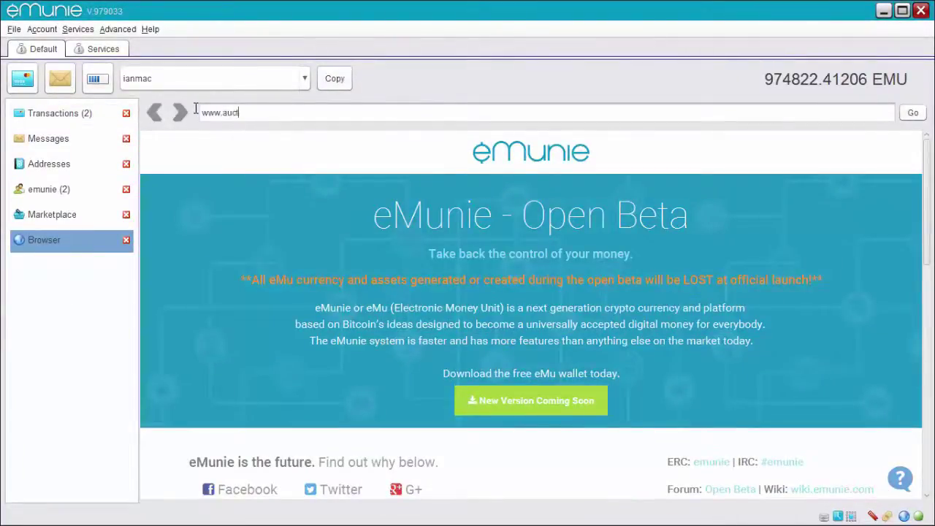
pyautogui.write('tionlotto.com')
pyautogui.press('Return')
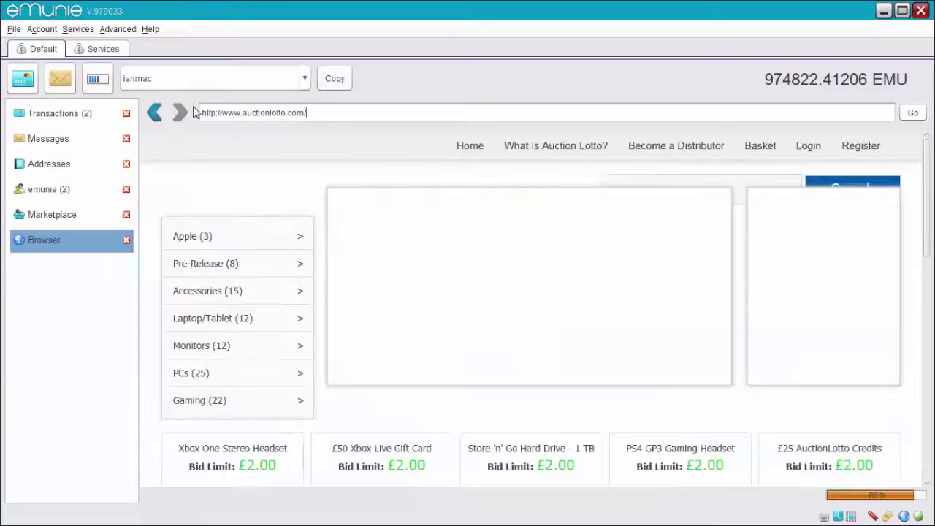
pyautogui.scroll(-6, 284, 240)
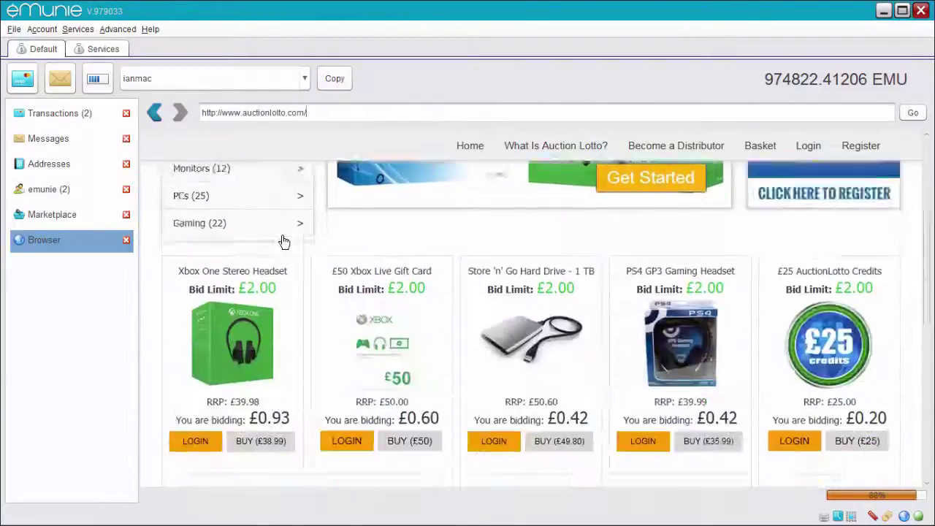
pyautogui.scroll(-2, 284, 245)
pyautogui.scroll(10, 286, 251)
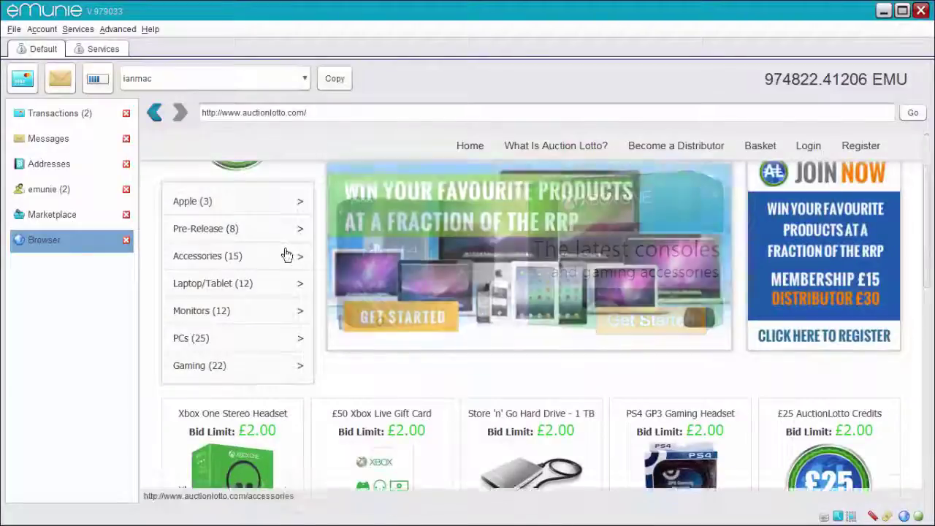
pyautogui.scroll(2, 284, 254)
# Open the Xbox One console product page and scroll through its details.
pyautogui.scroll(-3, 294, 259)
pyautogui.click(458, 312)
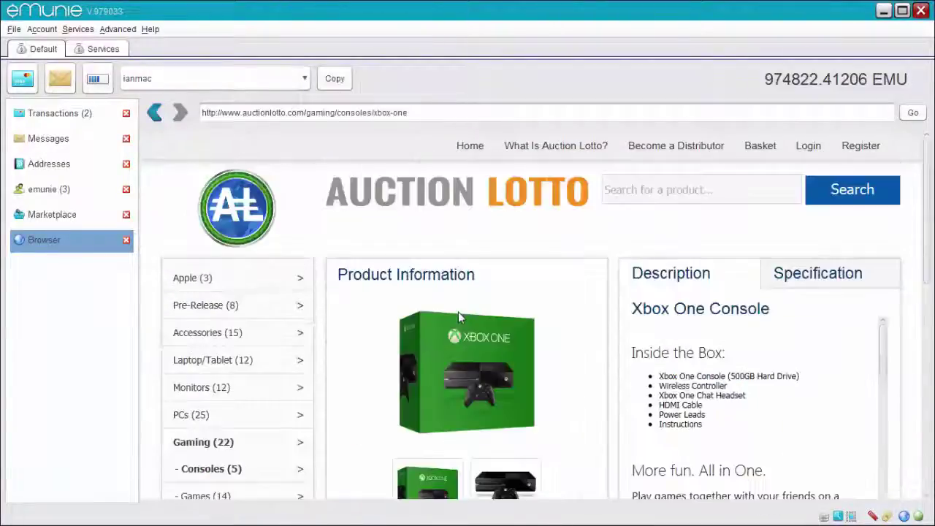
pyautogui.scroll(-1, 457, 312)
pyautogui.scroll(-1, 458, 312)
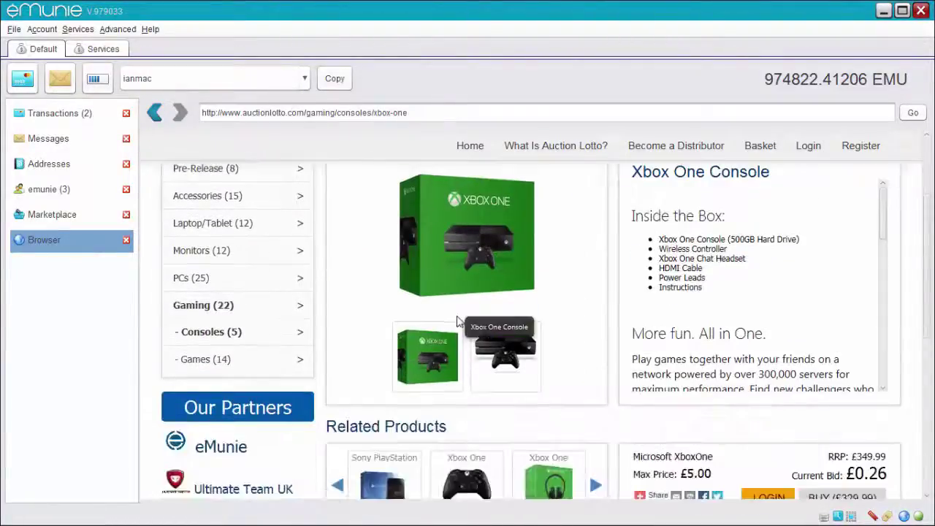
pyautogui.scroll(2, 463, 261)
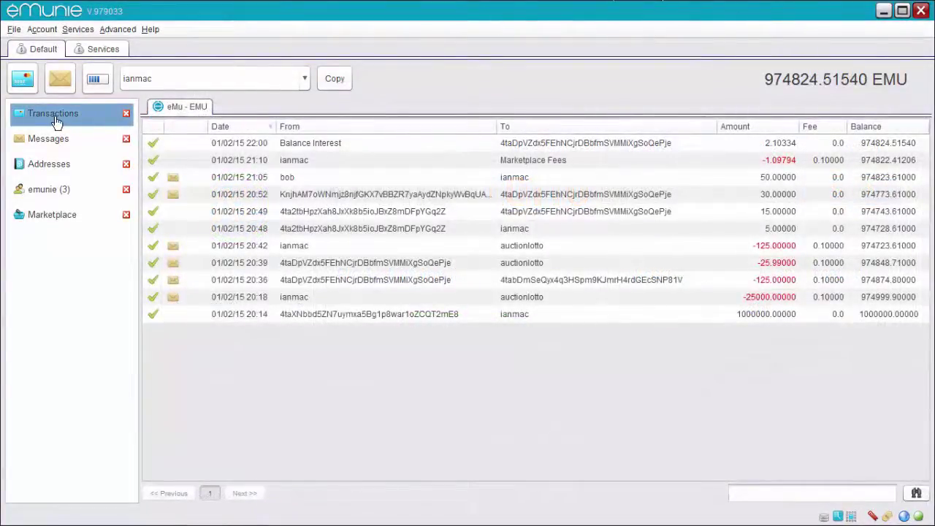
# View the auctionlotto service's Hatcher and Seeder earnings, then switch back to the Default account.
pyautogui.click(97, 51)
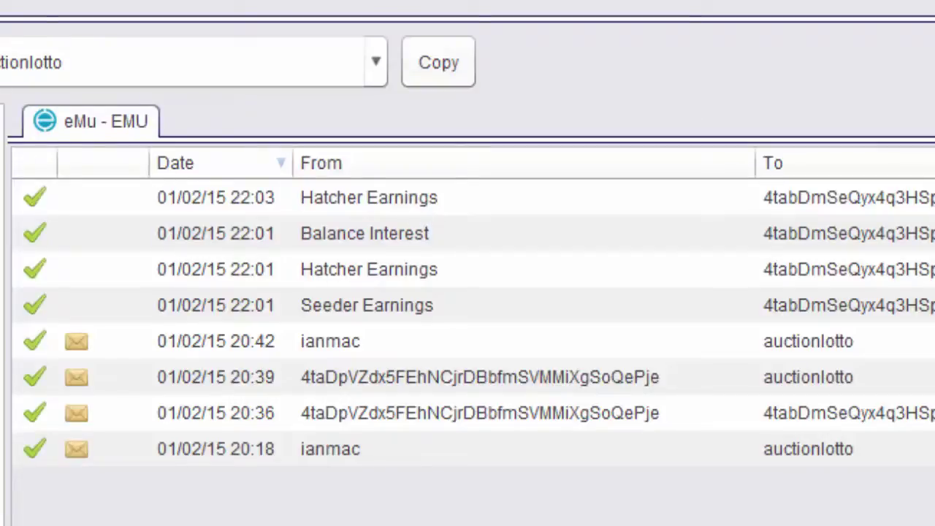
pyautogui.press('Down')
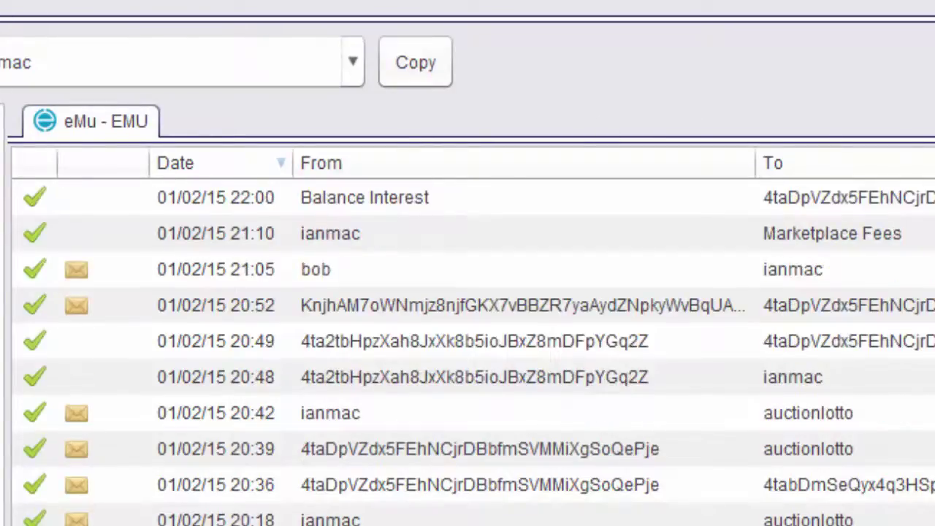